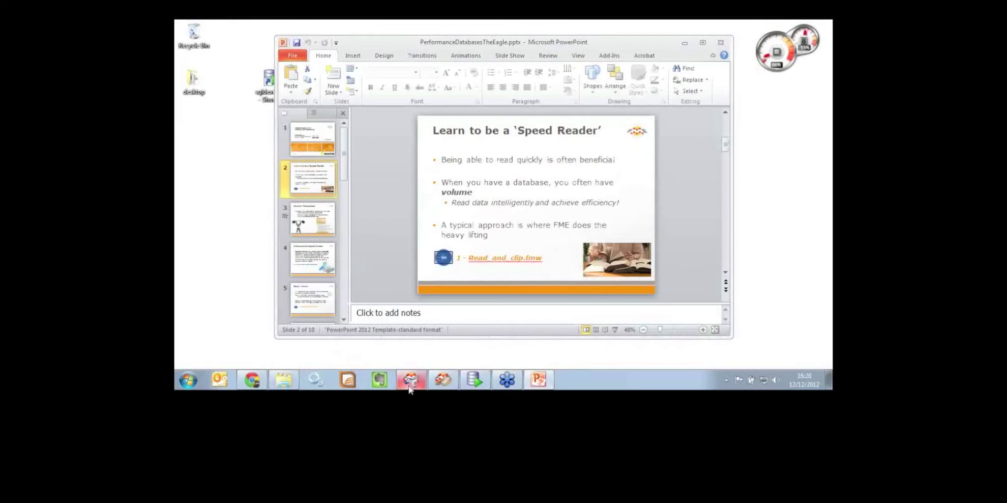
- Switch from the 'Learn to be a Speed Reader' slide to the Read_and_clip workspace in FME Workbench
left_click(409, 387)
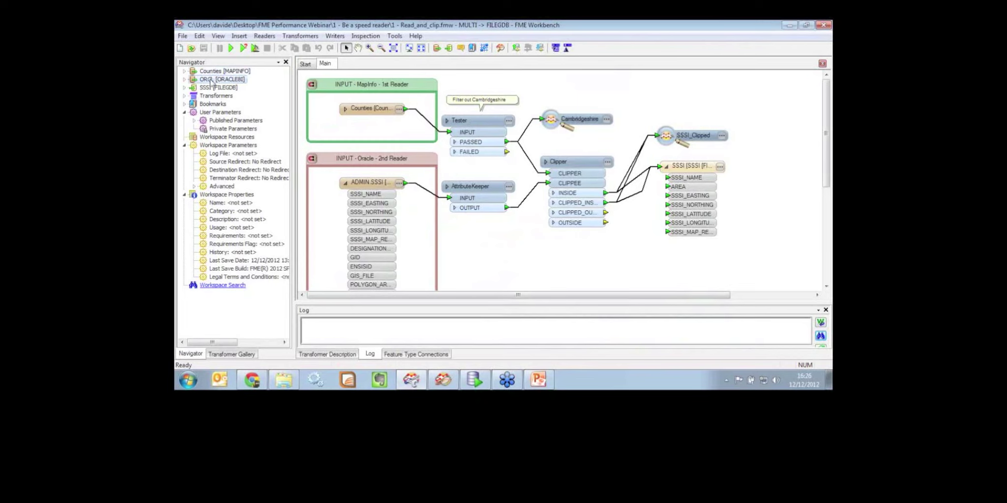
- Inspect the Counties reader's MapInfo data in FME Universal Viewer
right_click(370, 115)
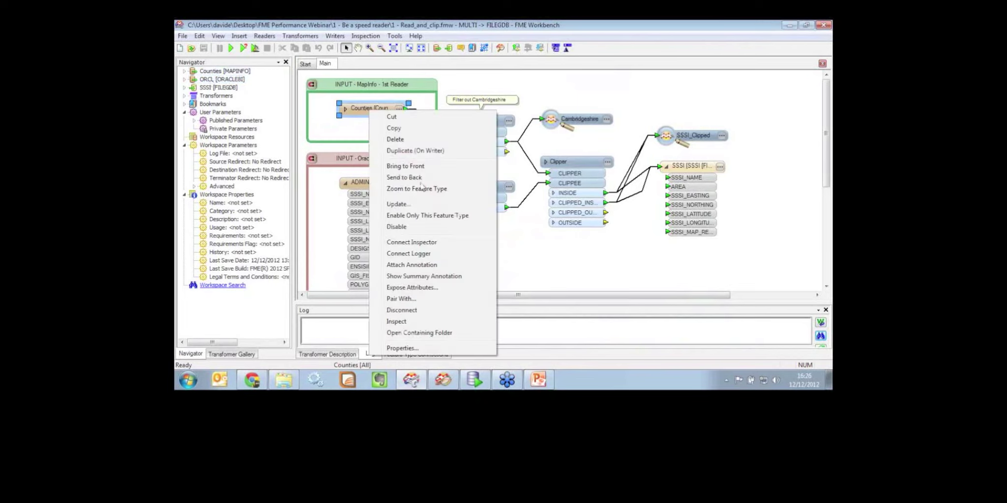
left_click(397, 322)
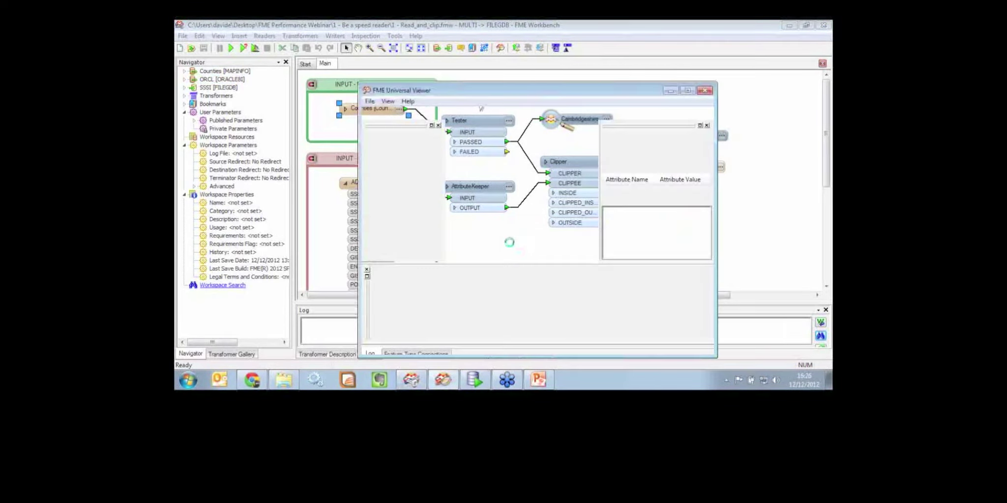
- Load Counties and the TIFF background map, with Counties drawn above the TIFF
left_click(569, 247)
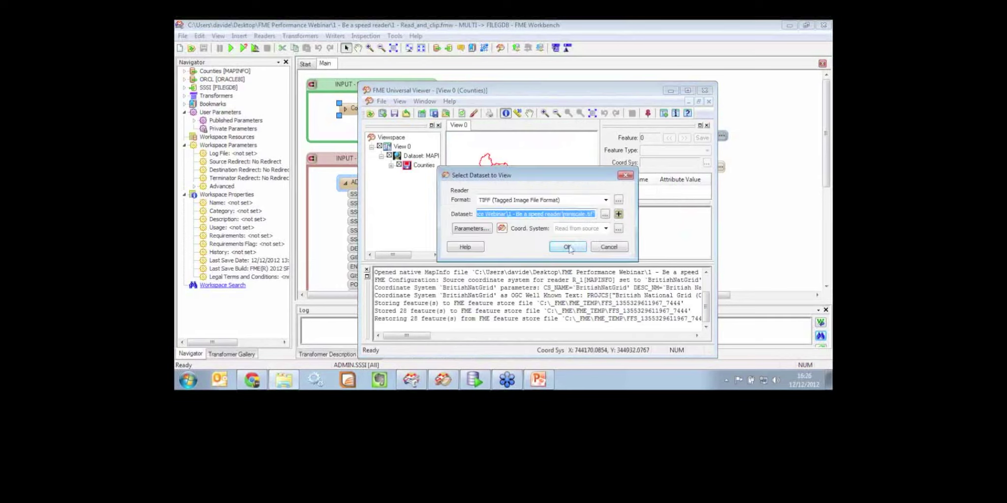
left_click(568, 247)
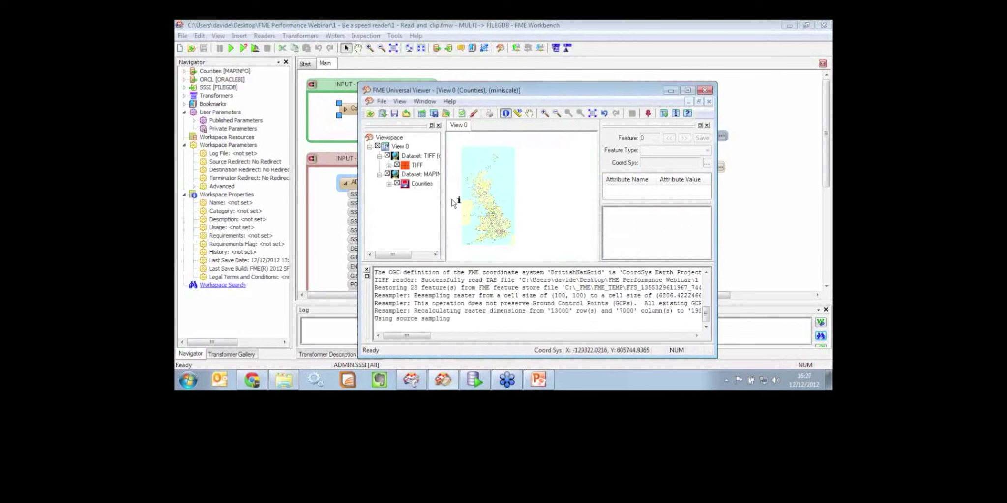
left_click_drag(419, 150, 419, 152)
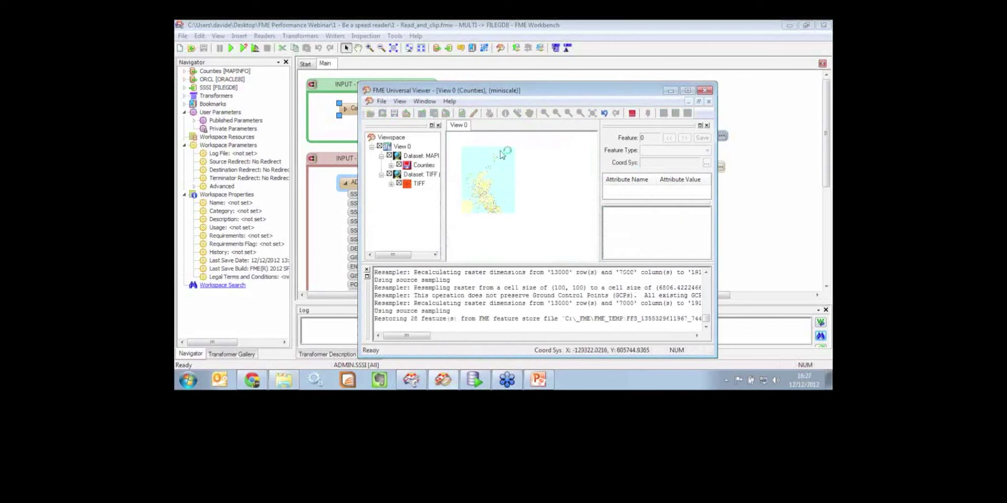
- Zoom into the county boundaries across England, then minimise the viewer
left_click(544, 113)
left_click_drag(481, 209, 517, 242)
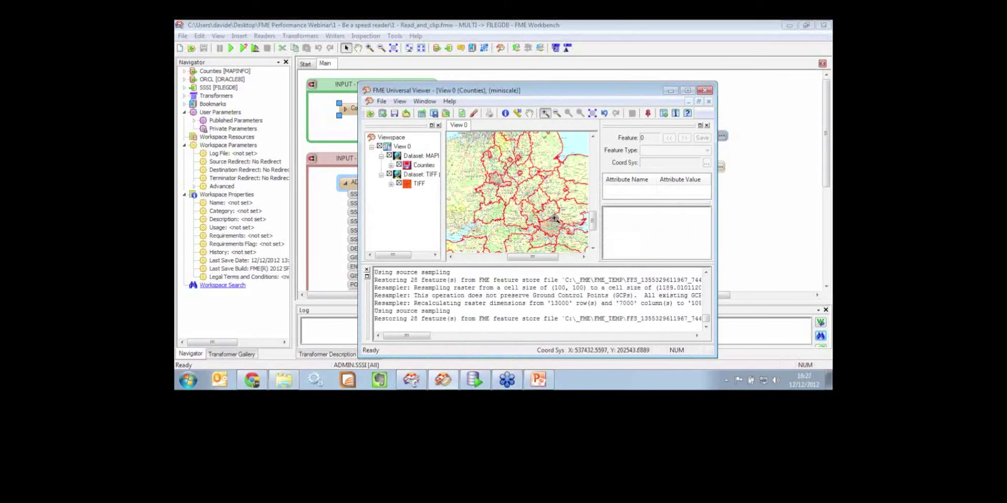
left_click(670, 90)
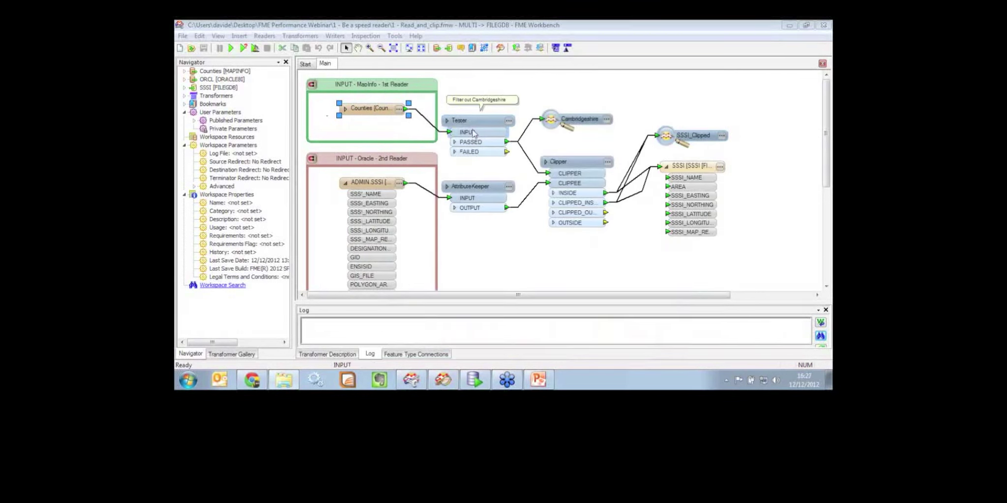
left_click(509, 126)
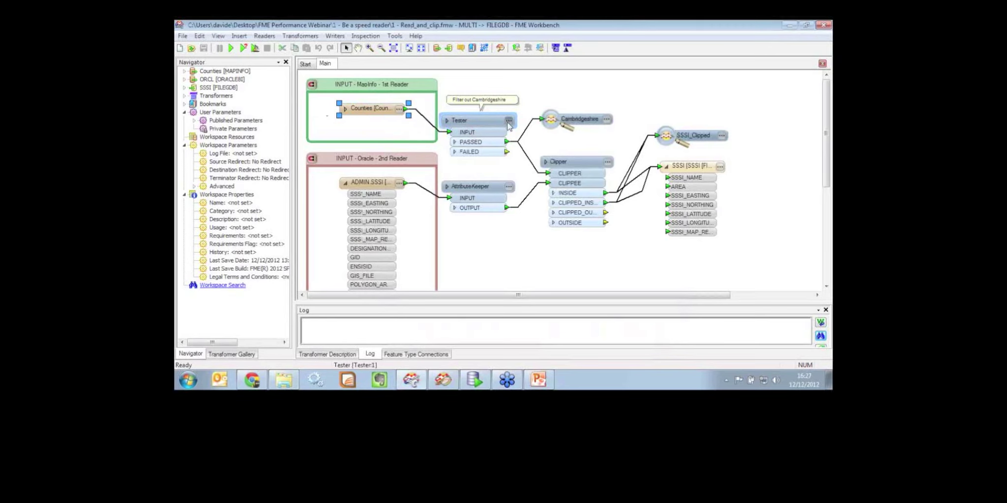
left_click(508, 126)
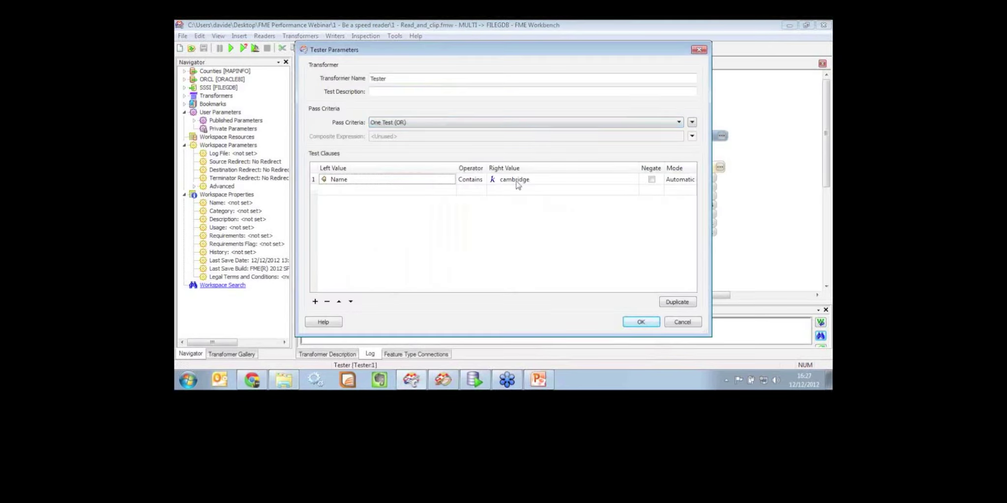
key("Return")
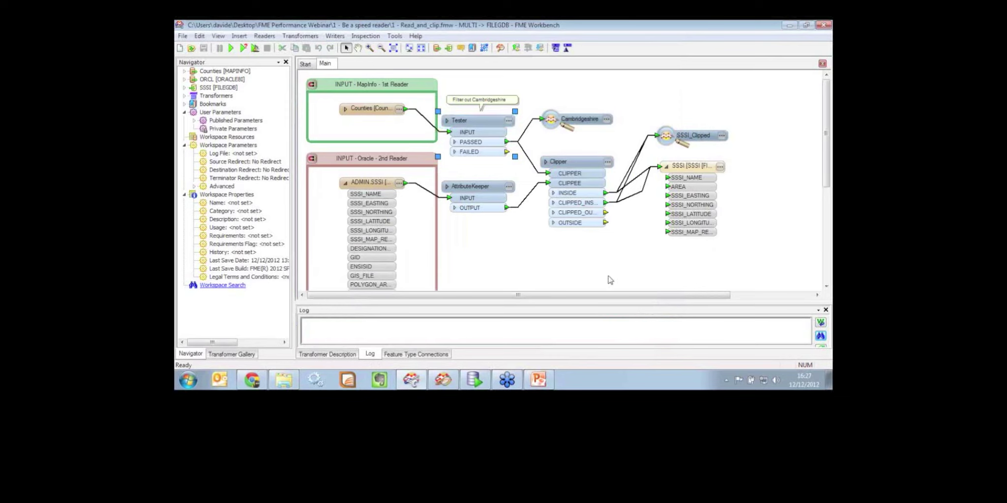
left_click(211, 81)
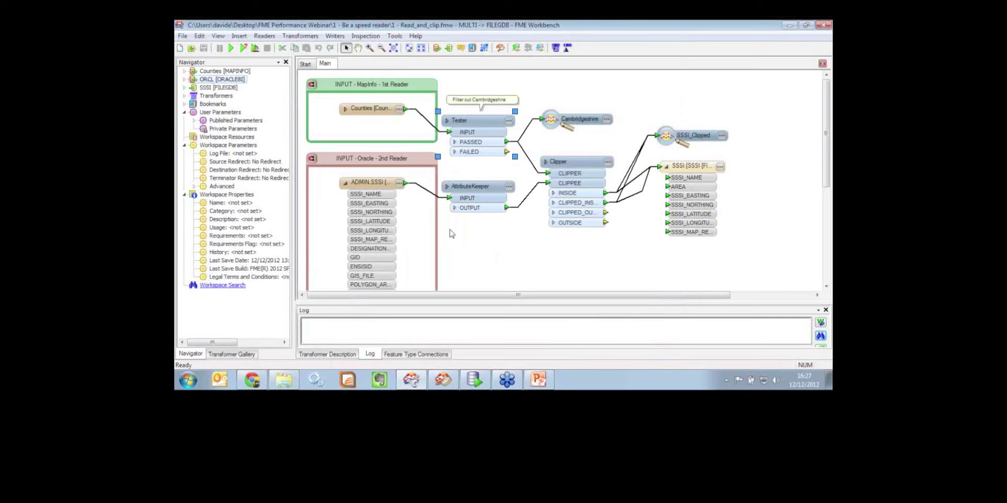
left_click(231, 47)
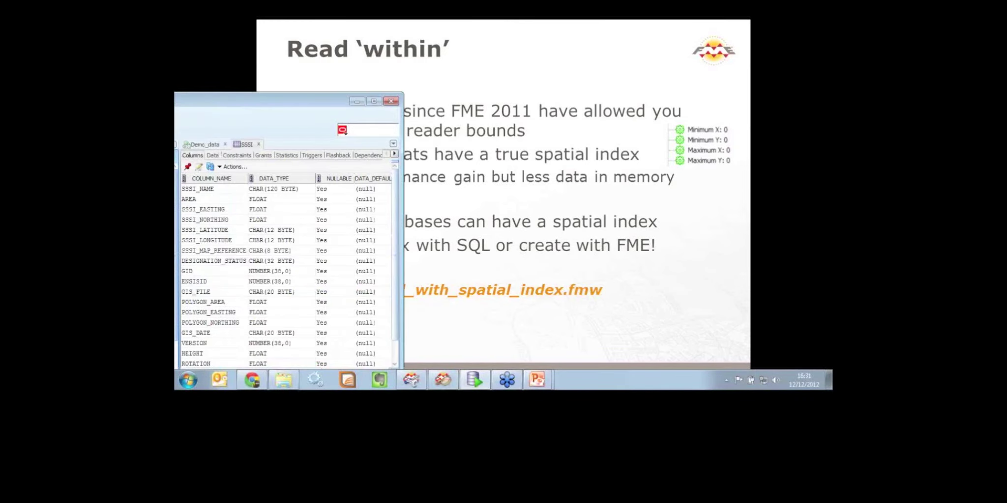
- Hide SQL Developer's SSSI column list and leave the PowerPoint slideshow
key("alt+Tab")
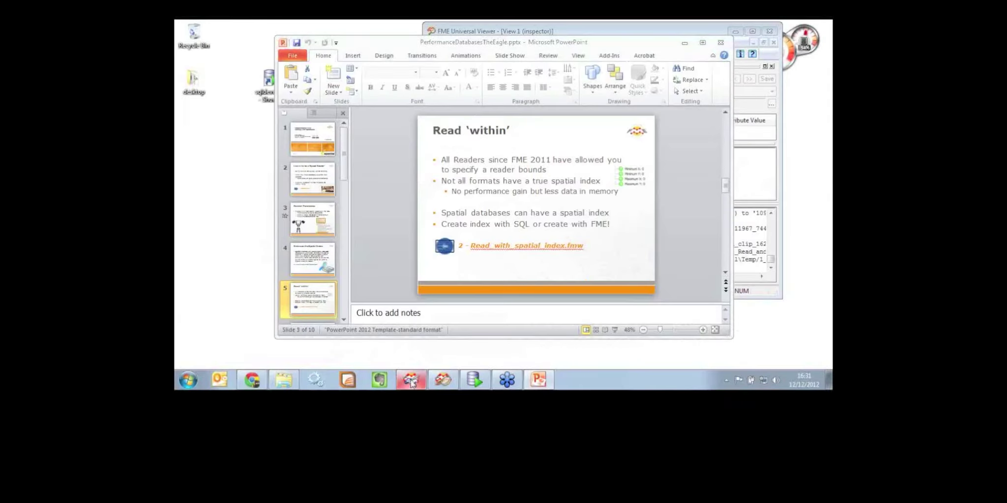
key("alt+Tab")
- Open 2 - Read_with_spatial_index.fmw from Recent Files and expand its ORCL parameters in a widened Navigator
left_click(305, 64)
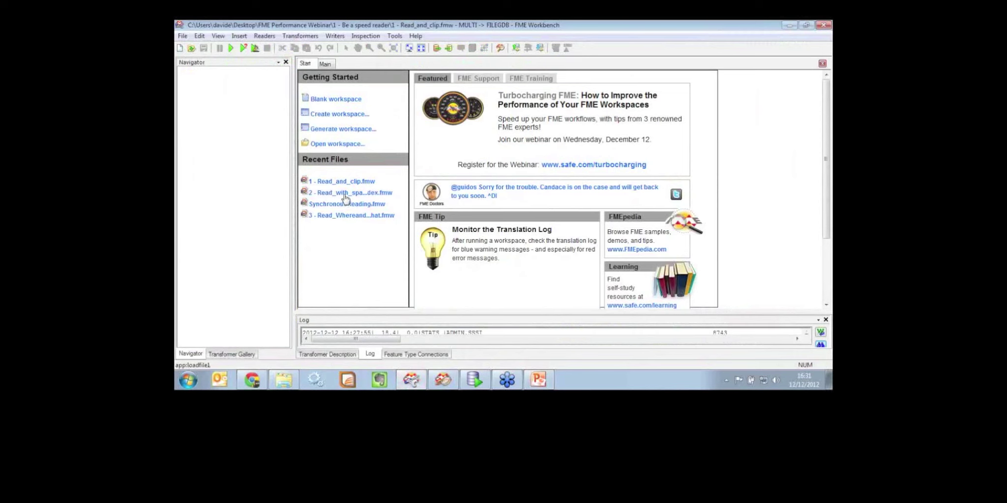
left_click(345, 193)
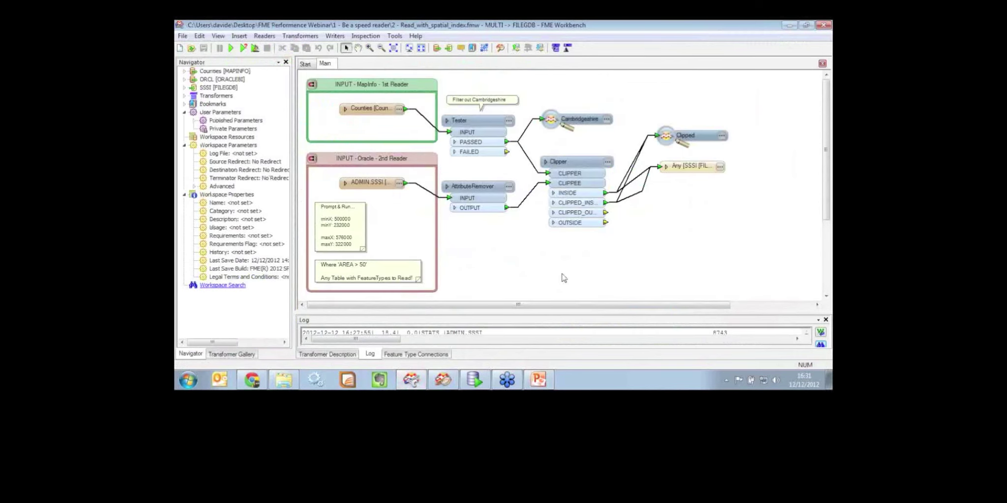
left_click(184, 79)
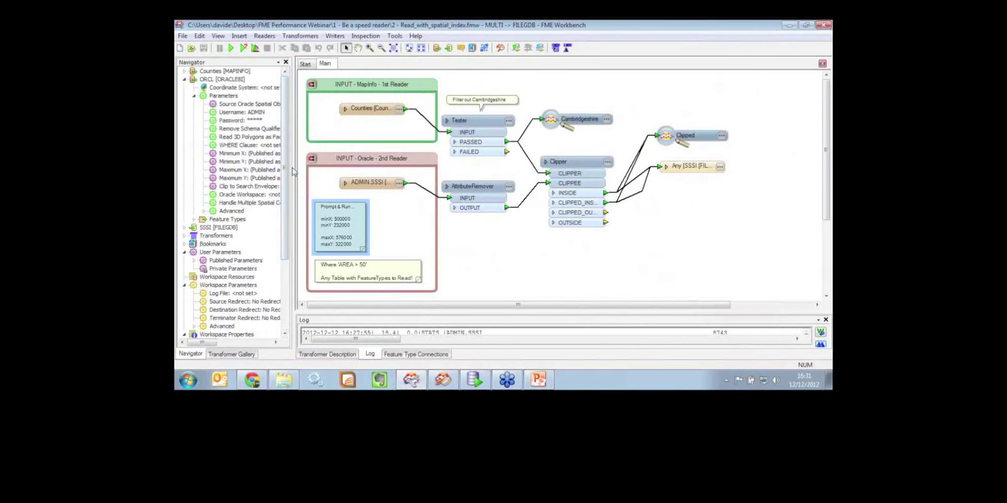
left_click_drag(293, 167, 376, 167)
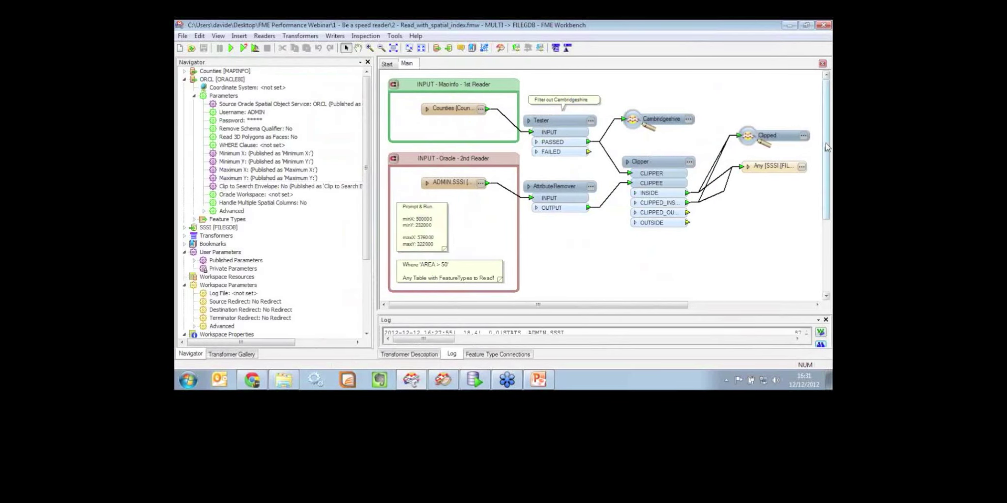
- Run the workspace with a prompt for its bounding-box parameters
scroll(827, 148, "down", 3)
scroll(769, 168, "up", 2)
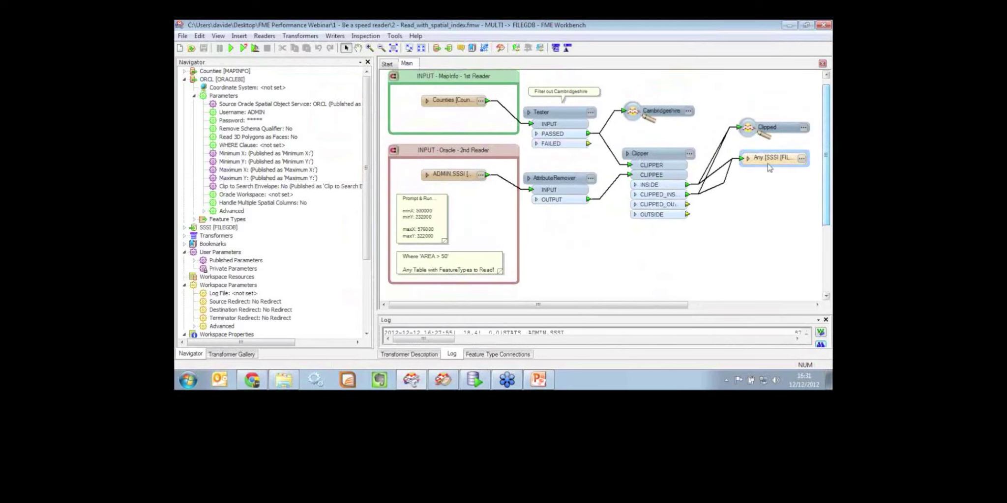
left_click(243, 48)
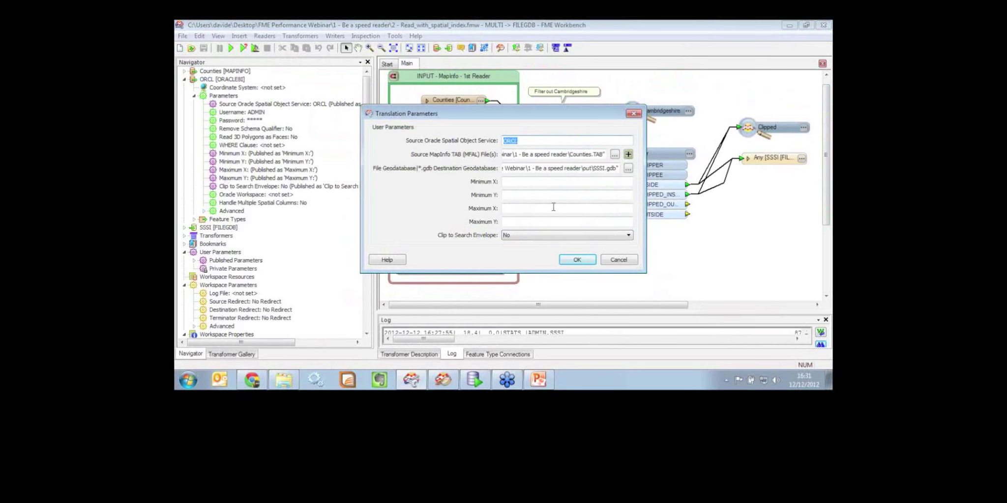
- Enter the search bounds: X 500000 to 576000, Y 232000 to 322000
left_click_drag(534, 114, 632, 116)
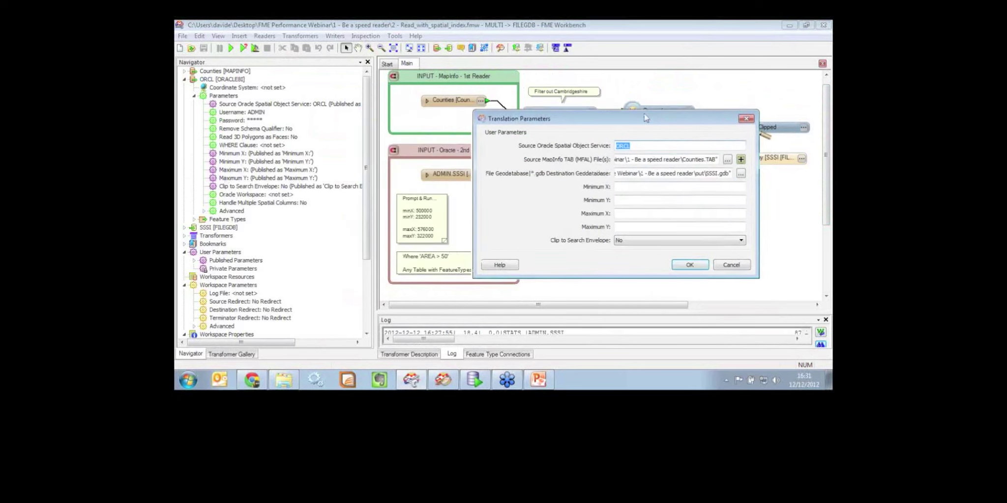
left_click(658, 183)
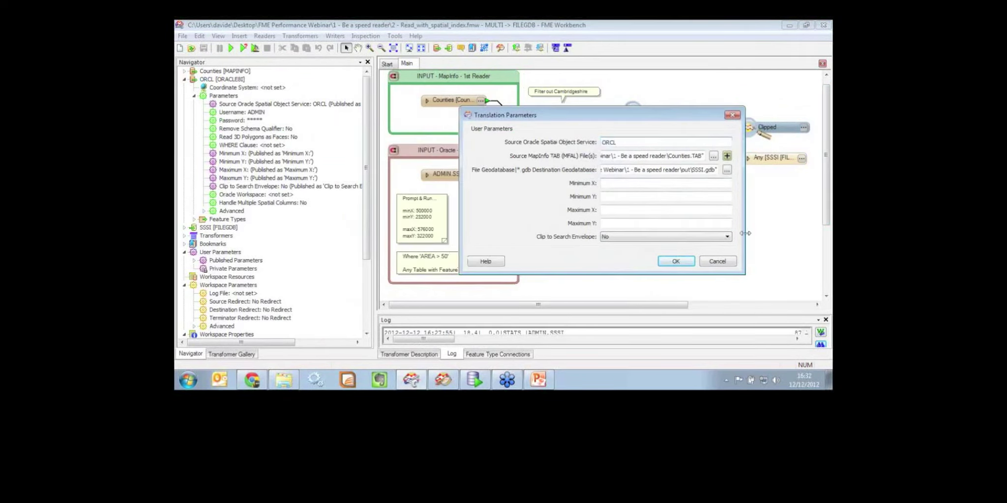
type("500000")
left_click(640, 195)
type("23")
type("2")
type("000")
type("576")
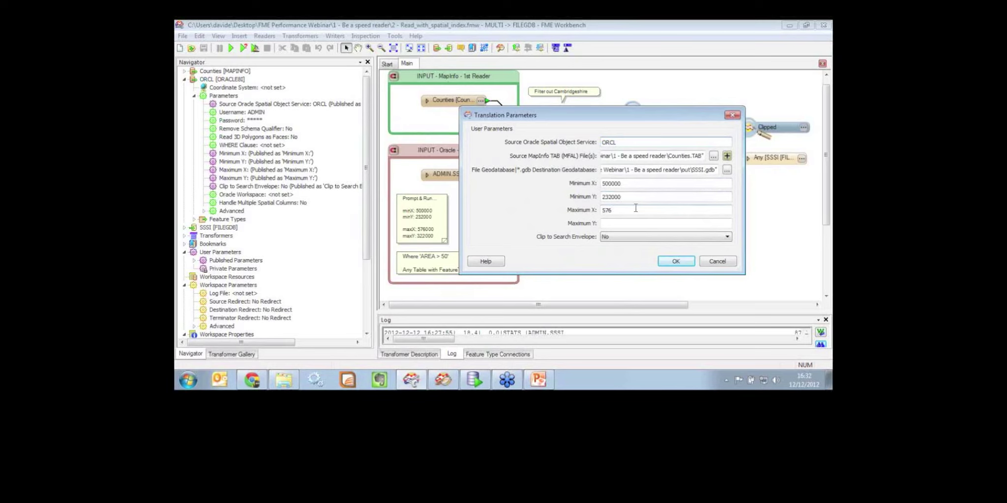
type("000")
left_click(626, 221)
type("322000")
- Keep Clip to Search Envelope at No and run the translation
left_click(620, 239)
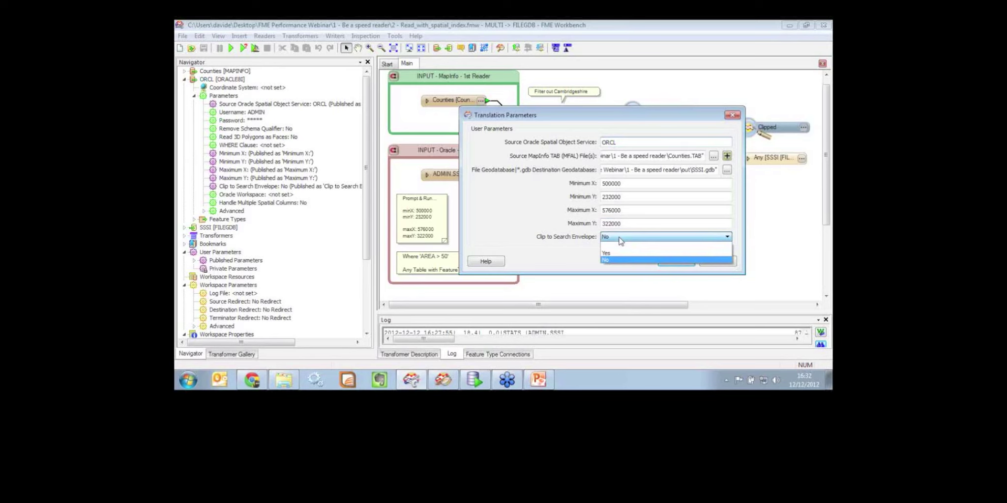
left_click(621, 260)
left_click(676, 261)
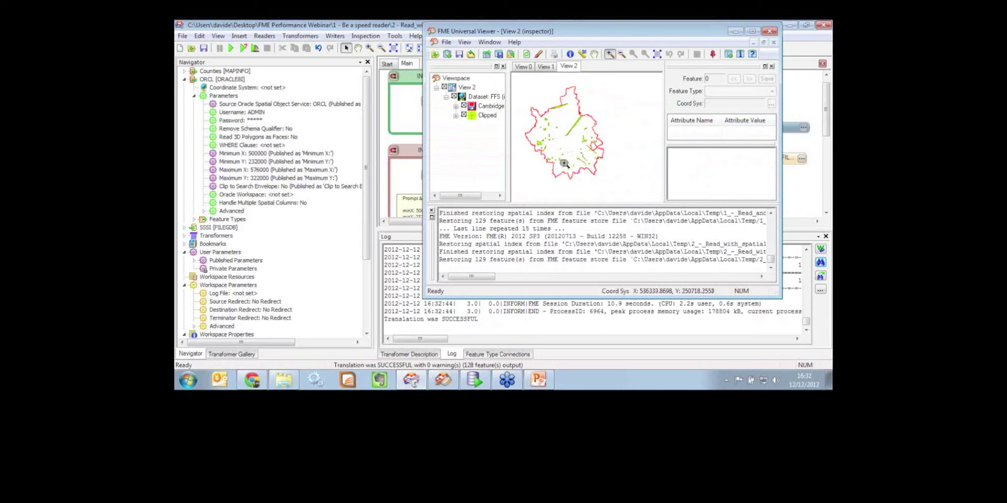
- Publish the Oracle reader's WHERE Clause as a user parameter and bring up Prompt and Run
left_click(736, 33)
left_click_drag(547, 230, 544, 298)
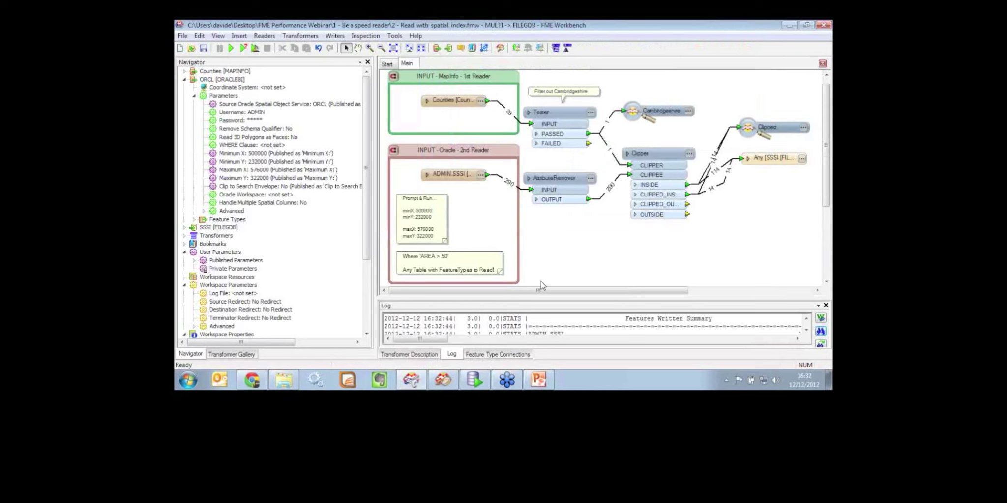
right_click(243, 146)
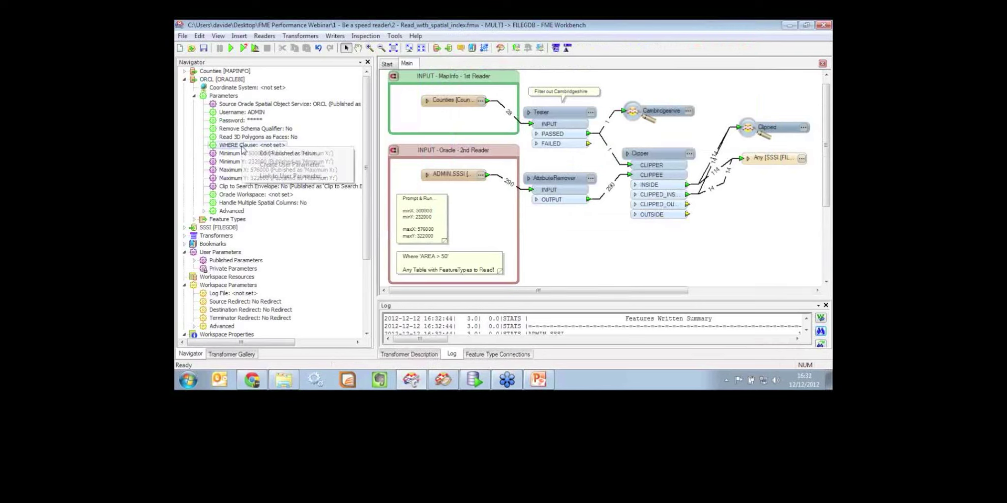
left_click(276, 165)
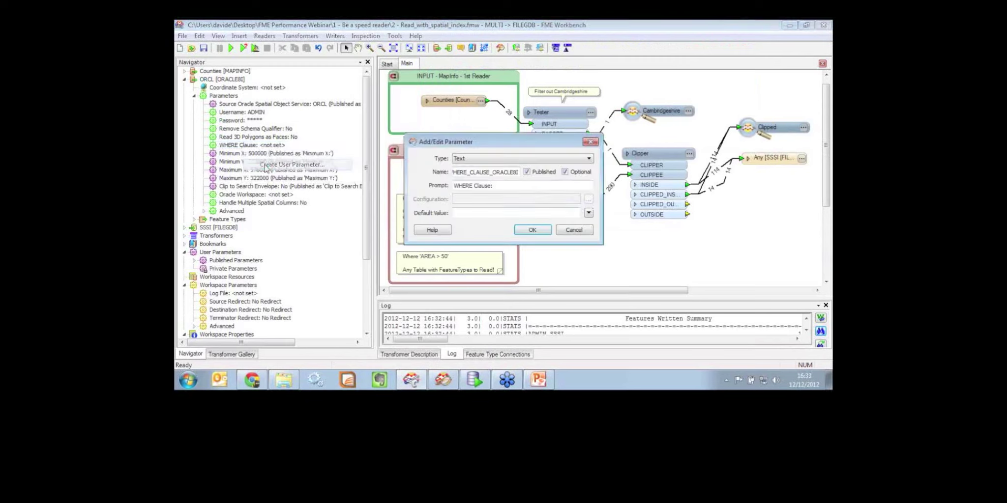
left_click(531, 230)
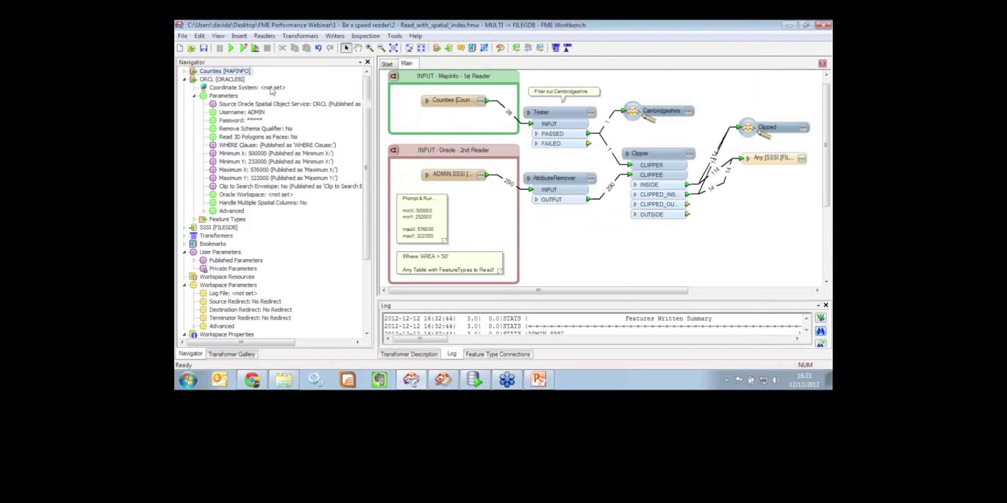
left_click(244, 48)
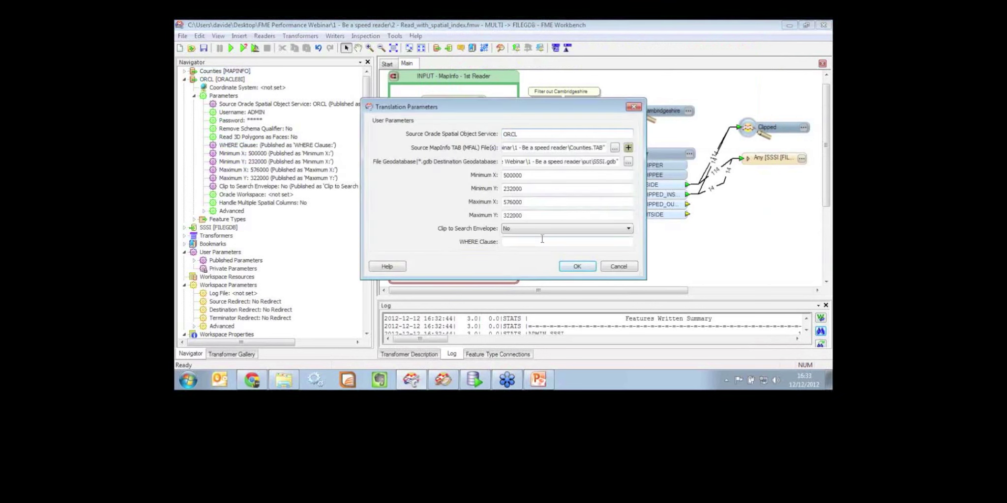
- Enter WHERE Clause 'AREA > 50' in Translation Parameters and run the translation
left_click_drag(497, 107, 612, 92)
type("AREA")
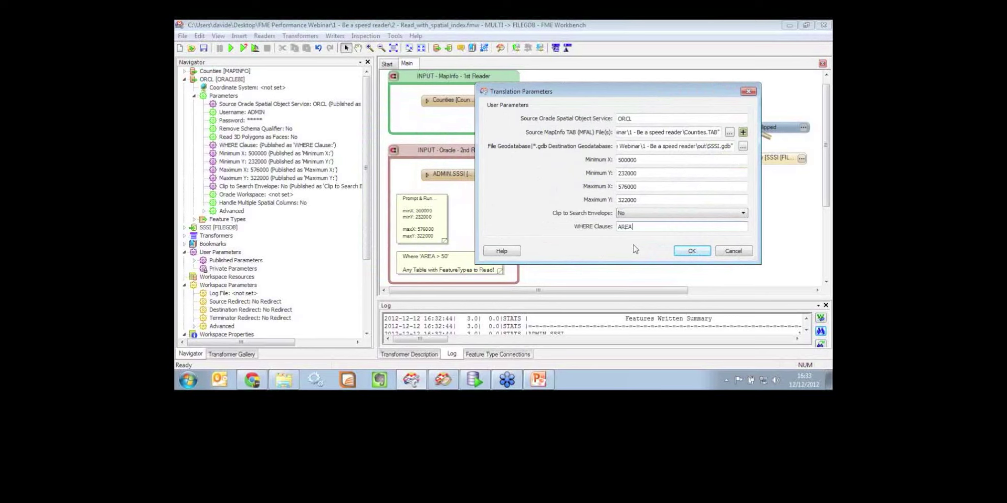
type(" > 50")
left_click(700, 253)
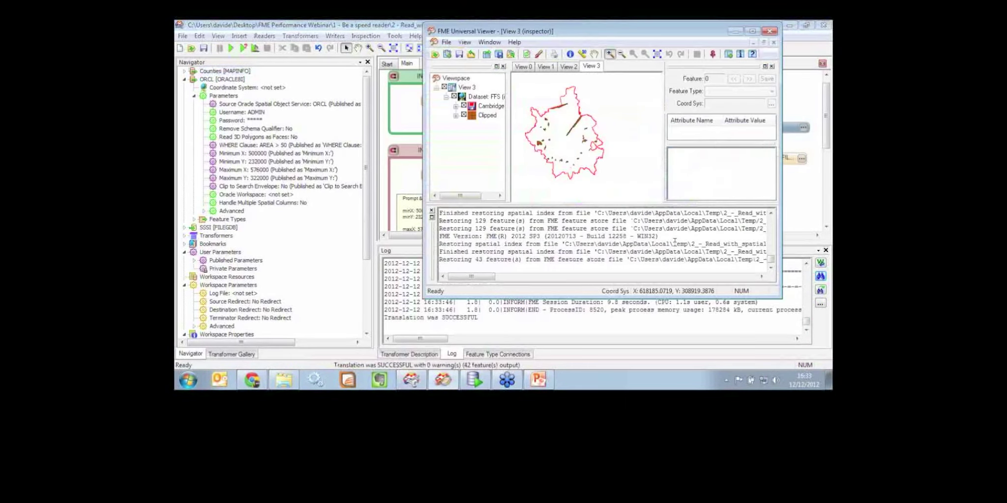
- Return to FME Workbench and highlight the run duration in the log
left_click(604, 321)
left_click_drag(608, 302, 620, 303)
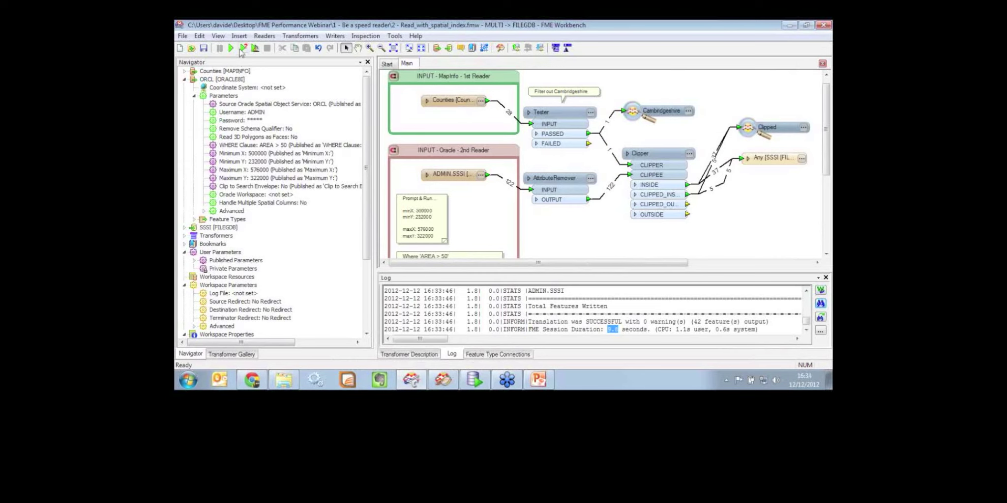
- Cancel the run prompt and expand ORCL's Advanced parameters, selecting the unset Feature Types to Read
left_click(242, 48)
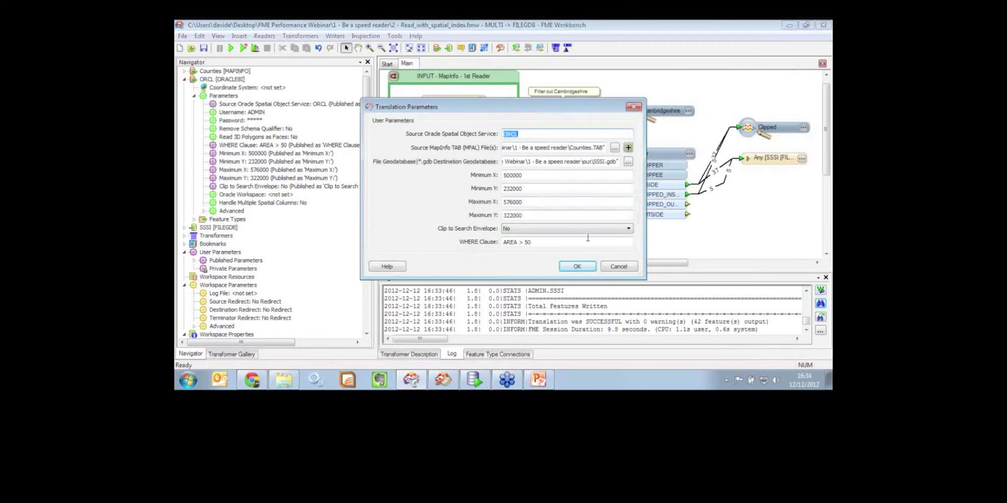
left_click(621, 268)
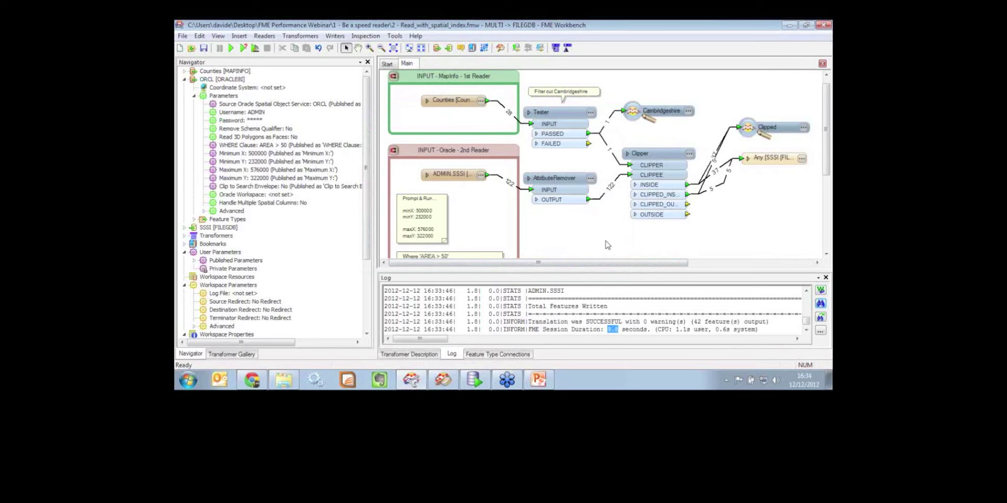
left_click(204, 211)
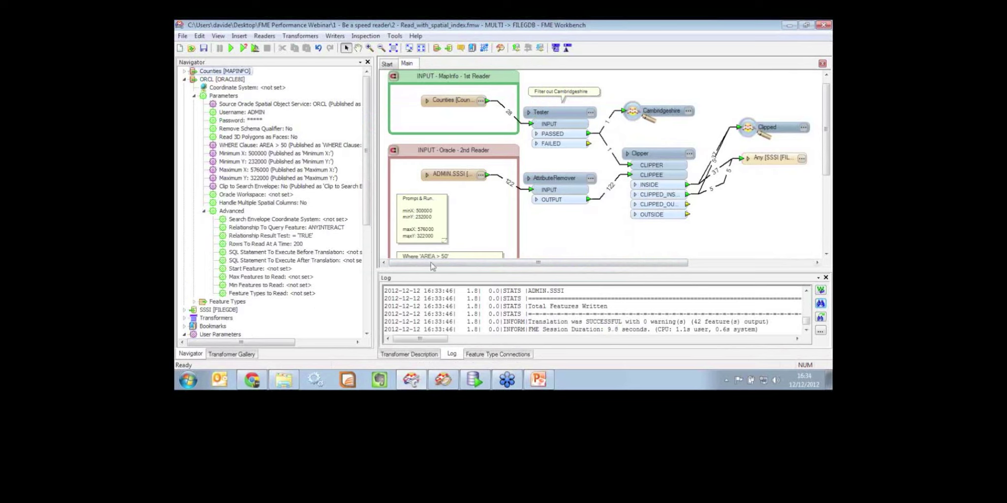
left_click_drag(435, 270, 435, 288)
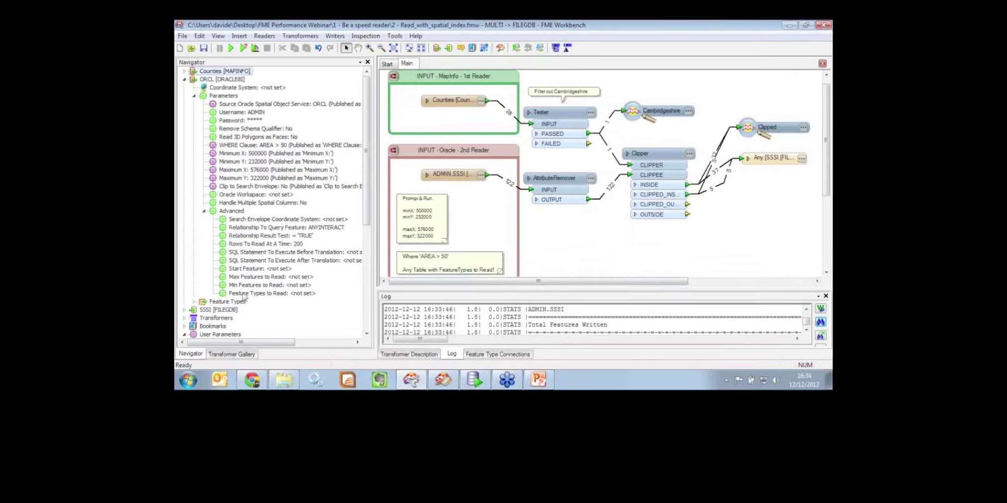
left_click(204, 212)
left_click(204, 211)
left_click(266, 293)
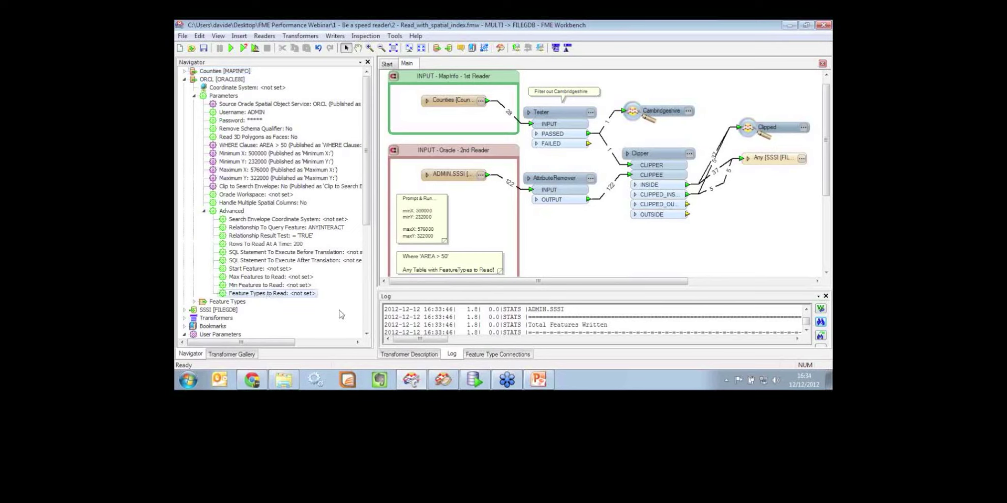
left_click(395, 240)
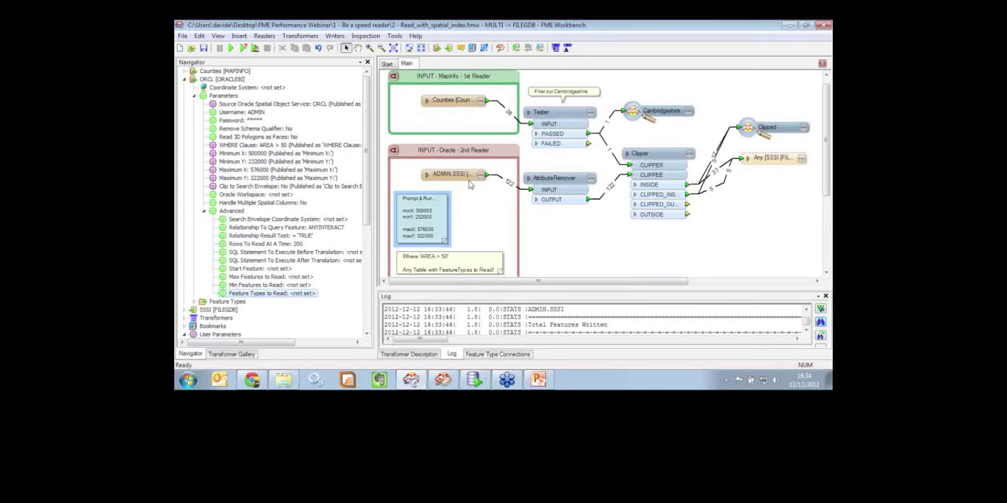
- Browse the Oracle reader's Feature Types to Read to list the ADMIN tables
left_click(773, 157)
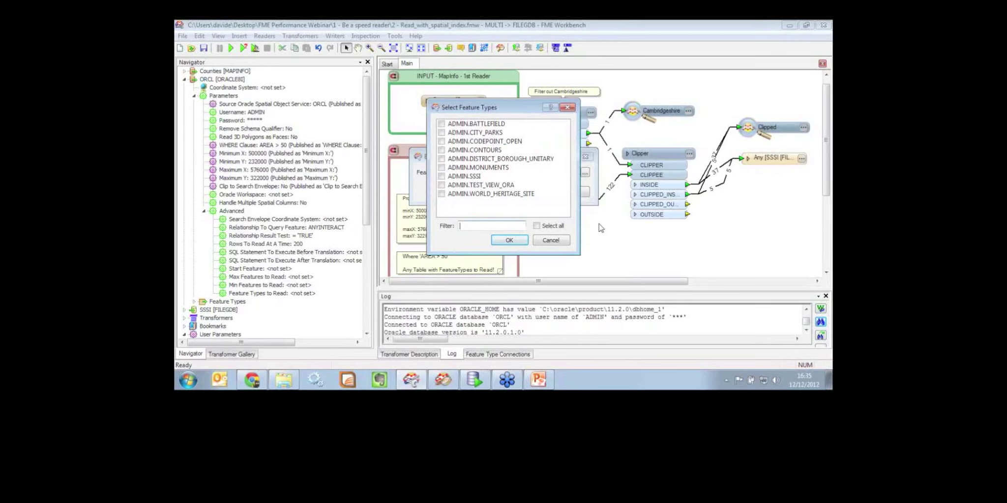
- Tick ADMIN.MONUMENTS and confirm it as the only Feature Type to Read
left_click(503, 168)
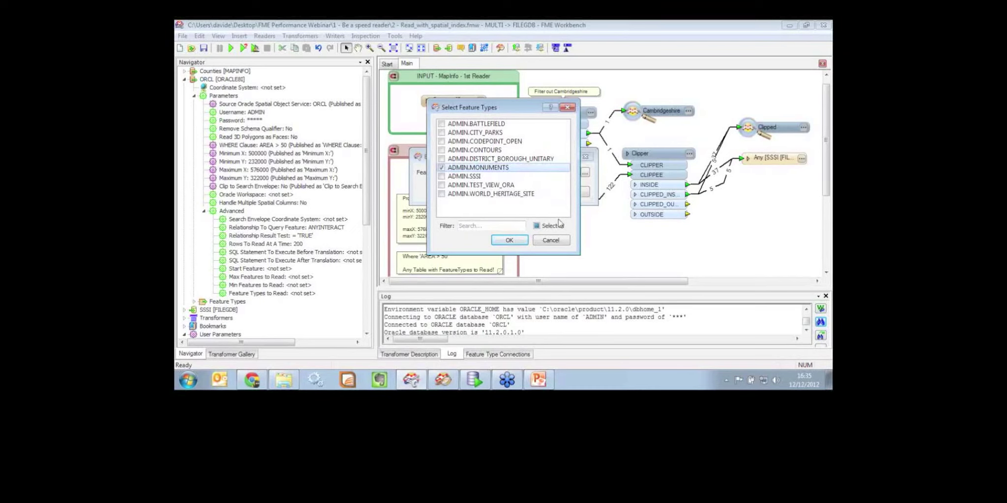
left_click(511, 240)
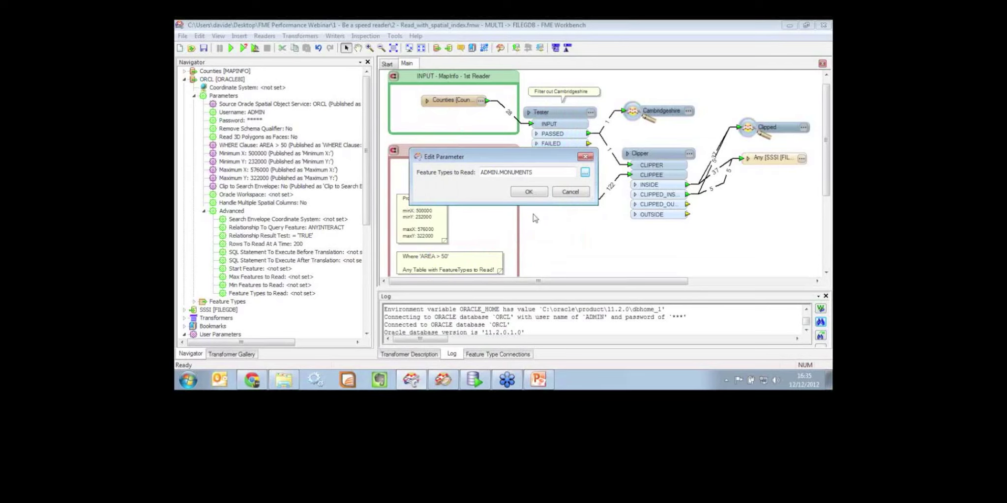
left_click(529, 192)
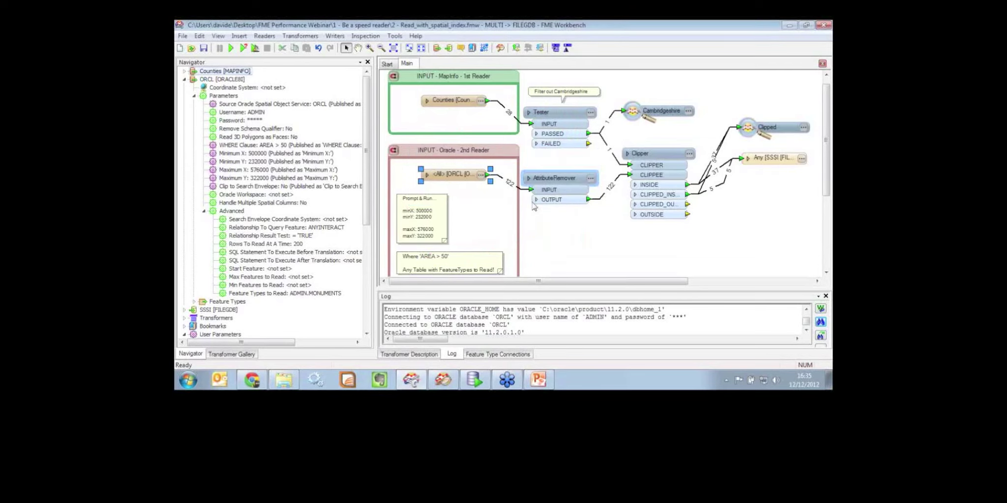
- Rerun the workspace, show only Clipped results and inspect a clipped monument's attributes
left_click(242, 49)
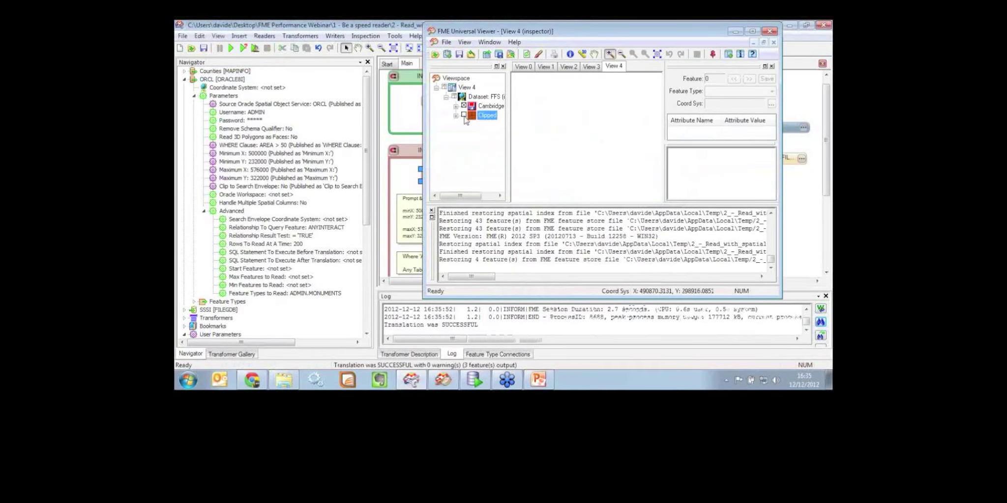
left_click(464, 106)
left_click(569, 54)
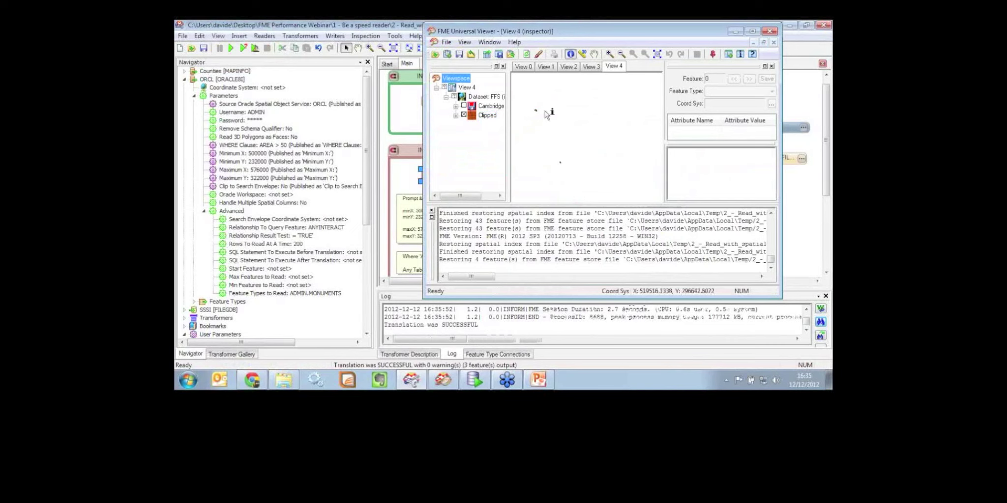
left_click(536, 111)
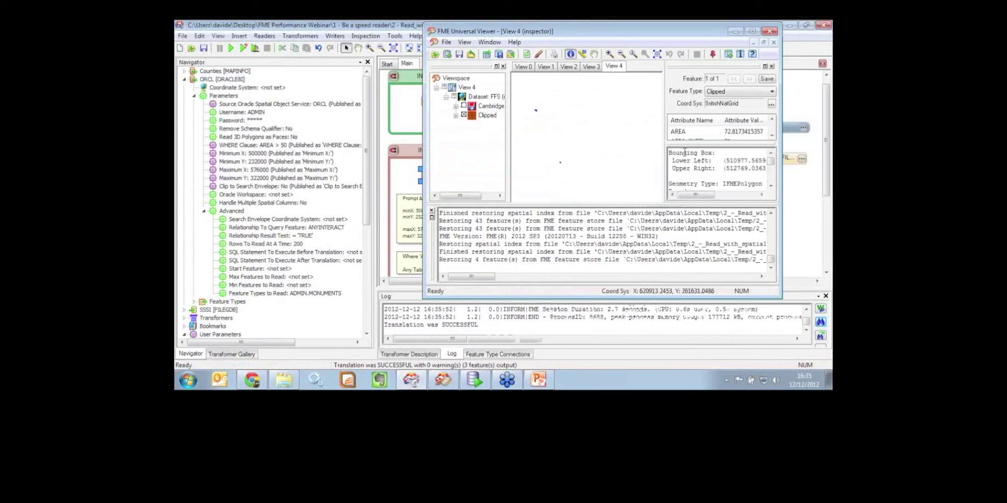
left_click_drag(689, 145, 689, 179)
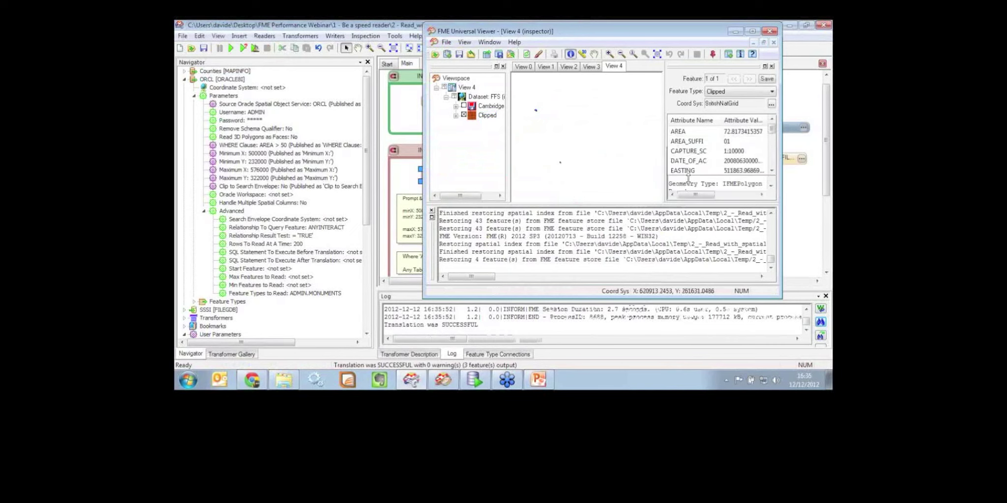
- Maximise the viewer and widen the attribute panel to read the monument's NAME value
left_click(753, 31)
left_click_drag(720, 231, 510, 231)
left_click_drag(827, 165, 828, 209)
left_click(712, 194)
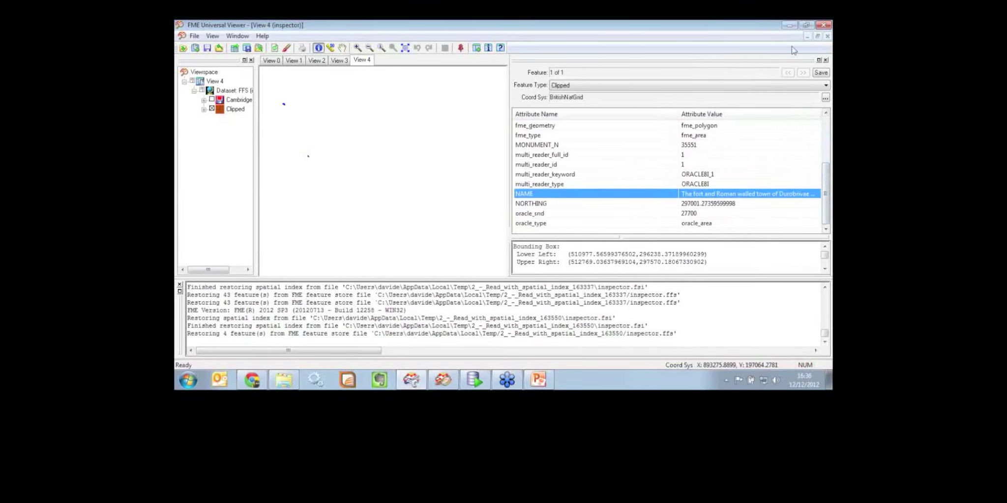
- Minimise the viewer and bring the PowerPoint presentation forward in a smaller window
left_click(790, 26)
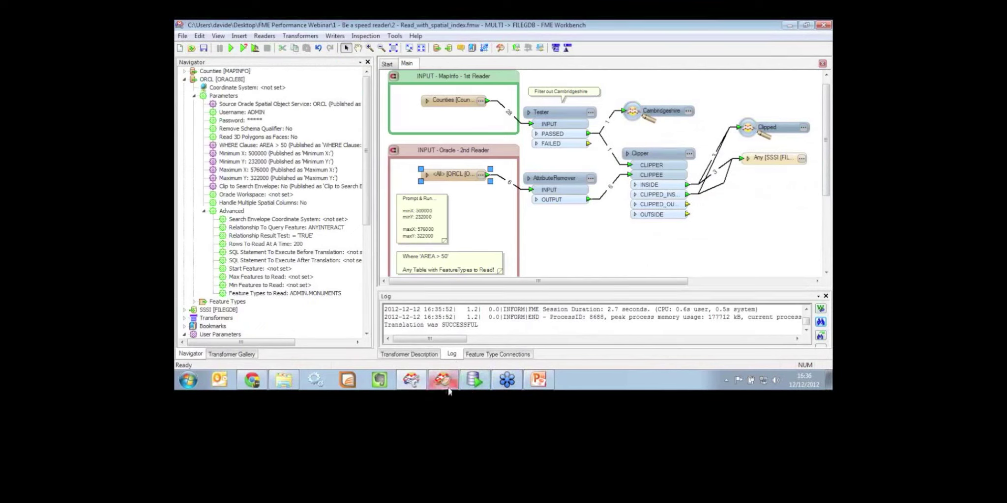
mouse_move(540, 388)
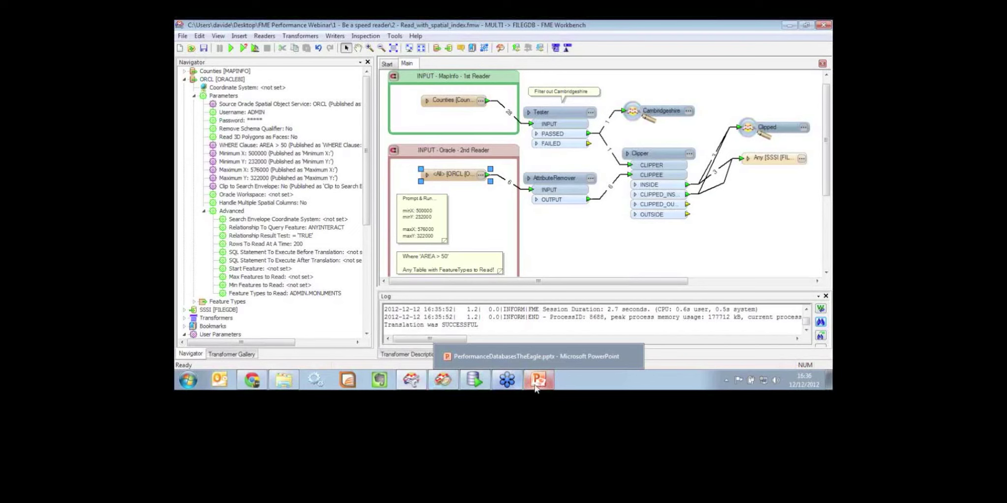
left_click(545, 381)
left_click(702, 43)
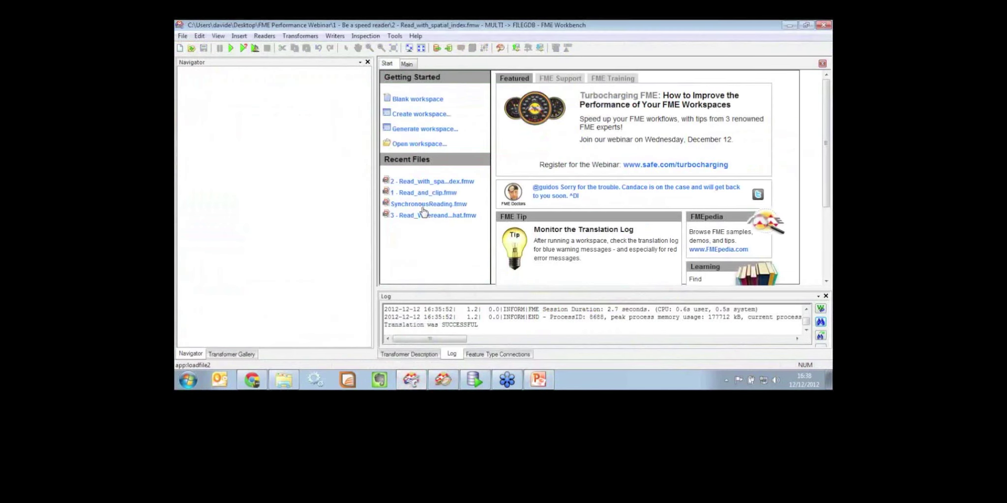
- Open the recent SynchronousReading workspace without saving, then select its SQLCreator transformer
left_click(416, 215)
left_click(538, 227)
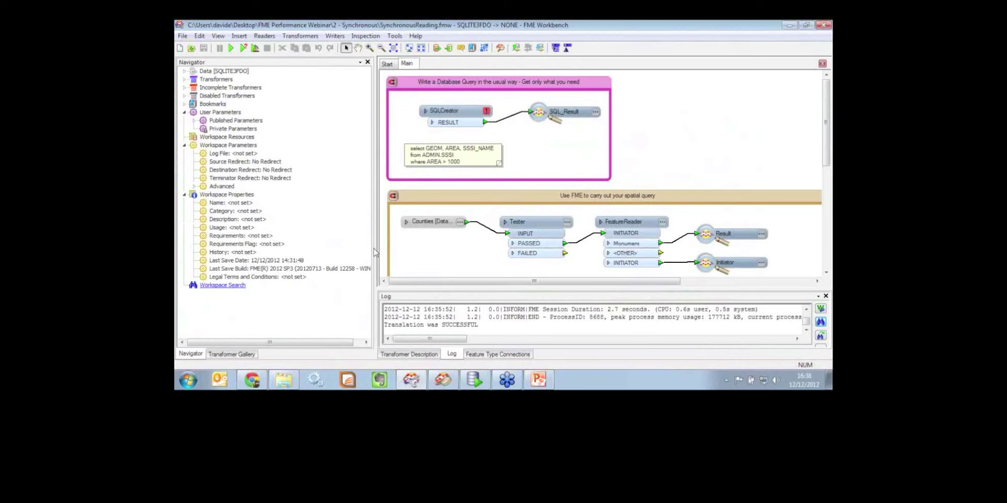
left_click_drag(375, 248, 299, 247)
left_click(411, 114)
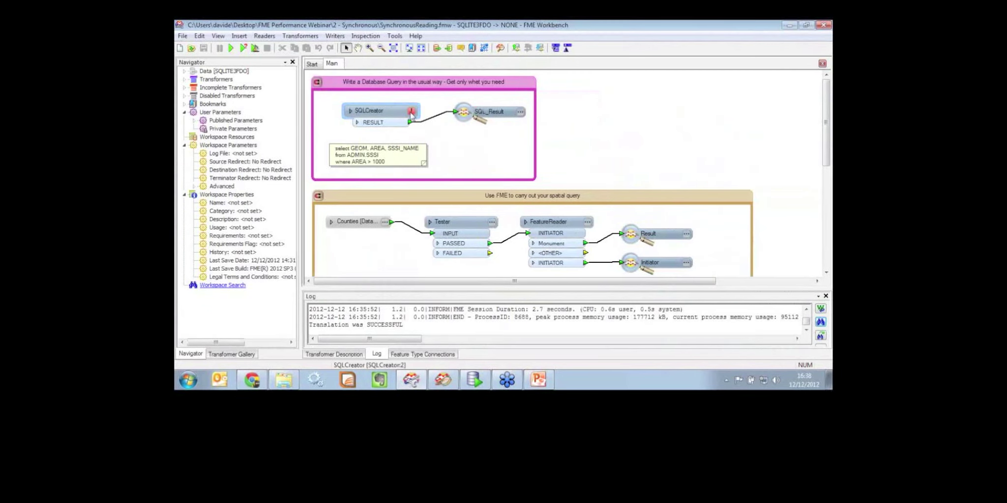
- Set SQLCreator's format to Oracle Spatial Object with dataset ORCL, checking its parameters and defaults
left_click(411, 114)
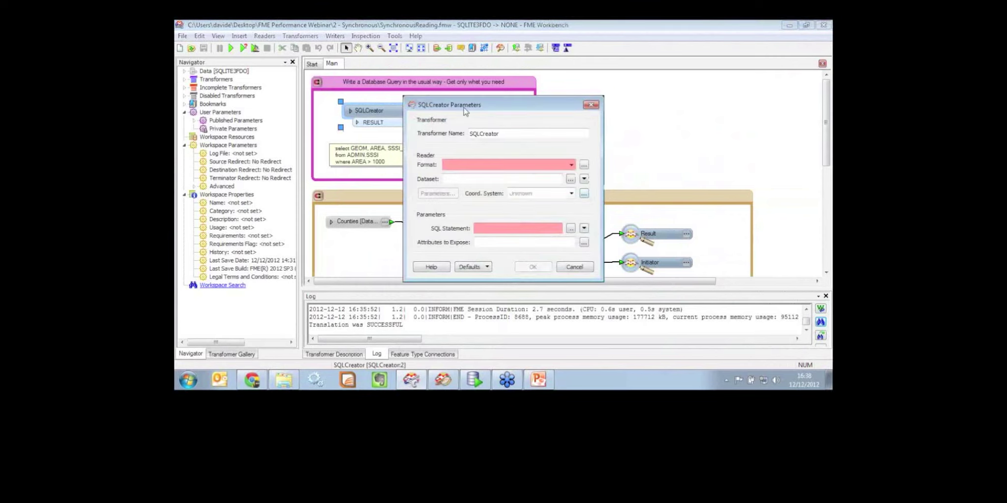
left_click_drag(466, 110, 516, 108)
left_click(550, 169)
type("orac")
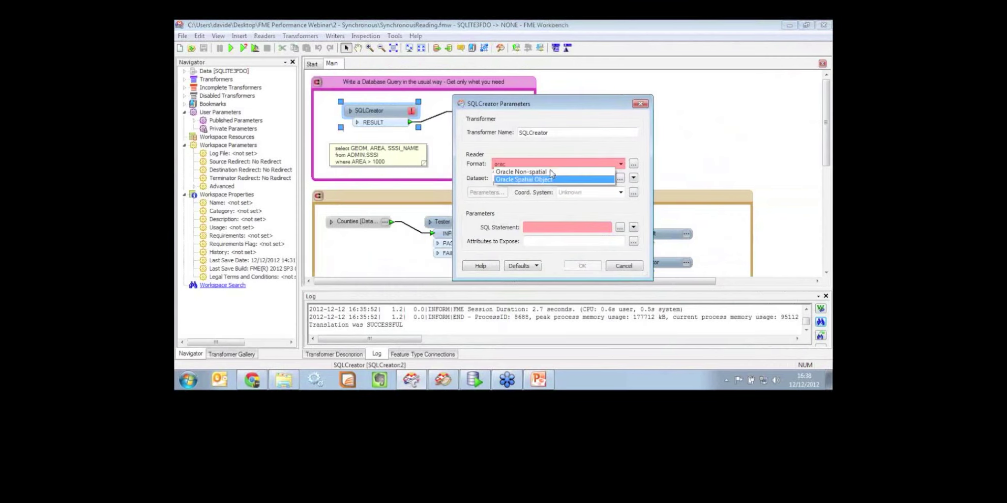
key("Tab")
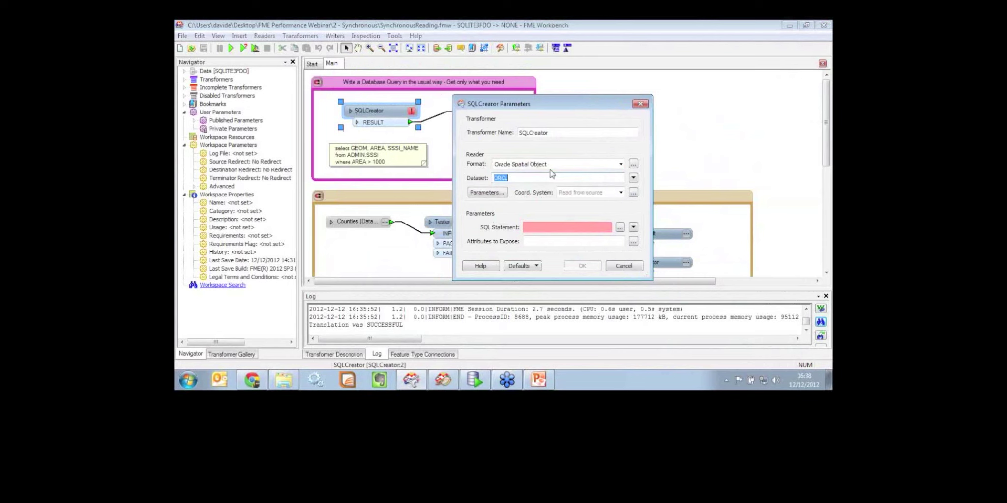
left_click(502, 193)
left_click(624, 238)
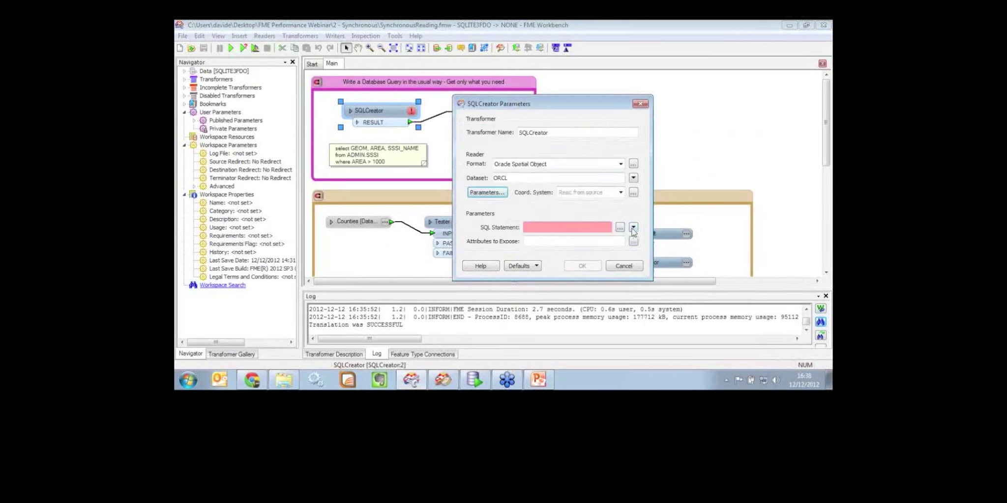
left_click(537, 266)
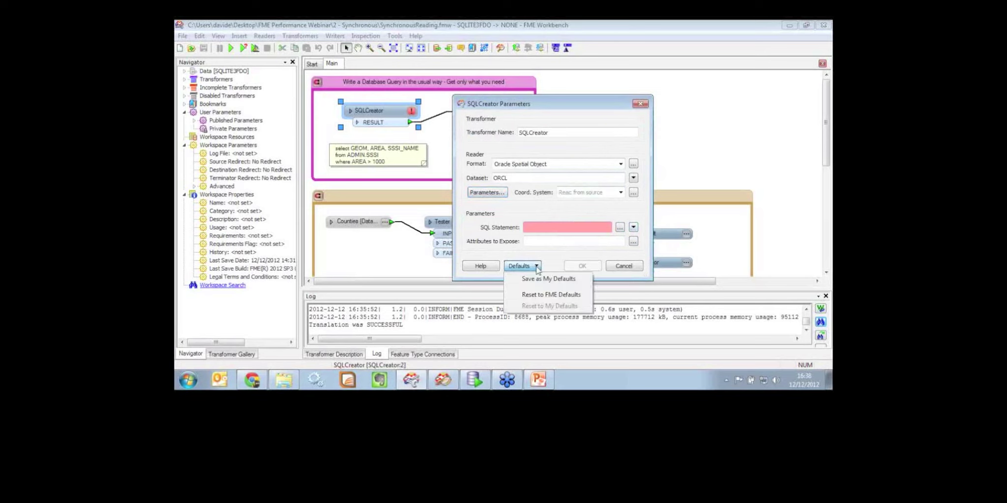
left_click(552, 257)
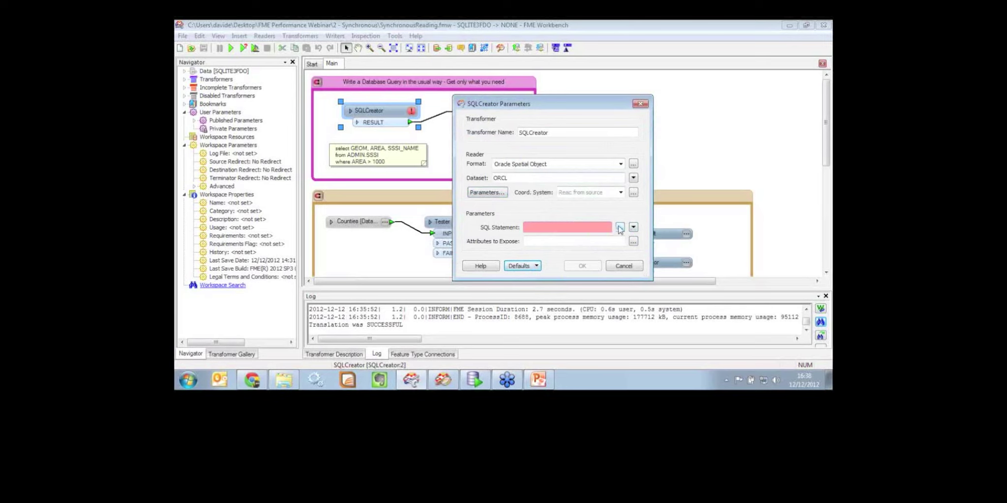
left_click(620, 228)
- Drag the ADMIN.SSSI table into the SQL editor to build a SELECT * query
left_click_drag(440, 80, 502, 86)
left_click(445, 100)
left_click_drag(490, 170, 551, 186)
left_click_drag(470, 182, 622, 218)
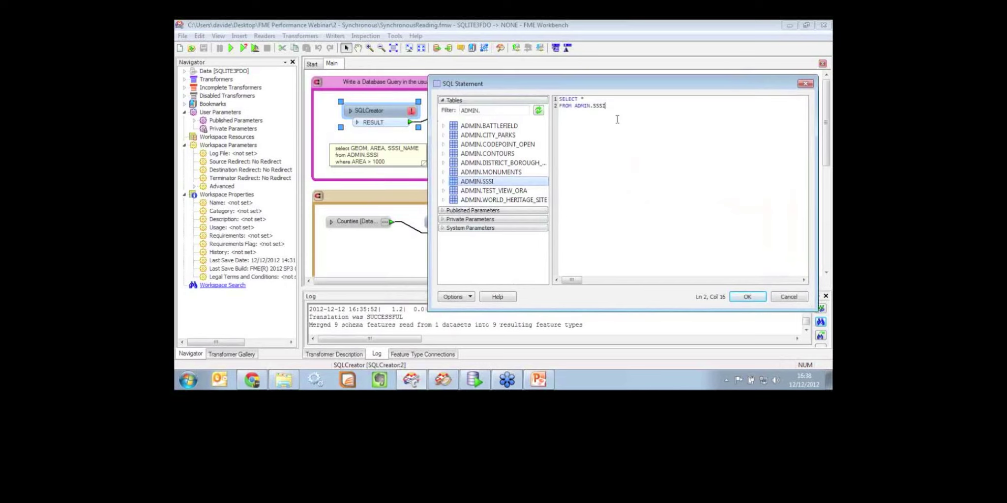
double_click(583, 99)
- Replace the asterisk with the GEOM, AREA and SSSI_NAME columns
type("GEOM,")
left_click(444, 181)
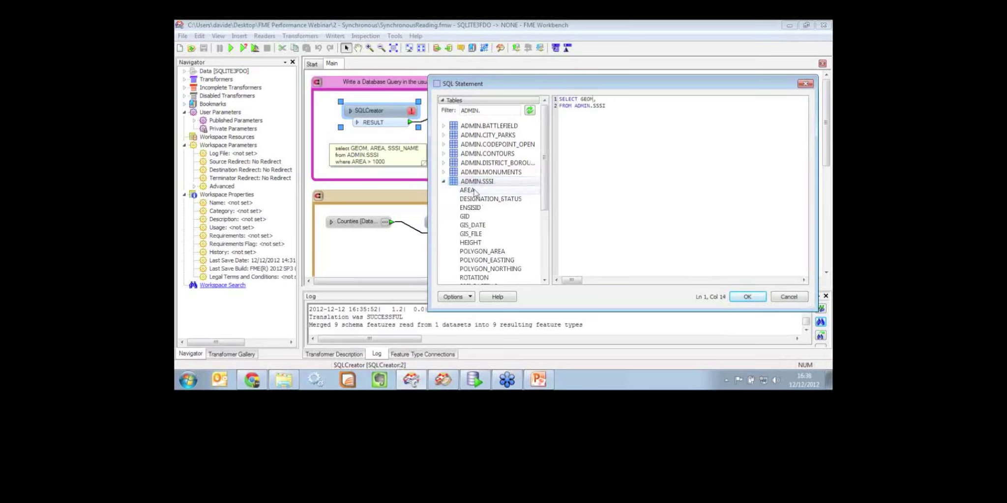
left_click(467, 190)
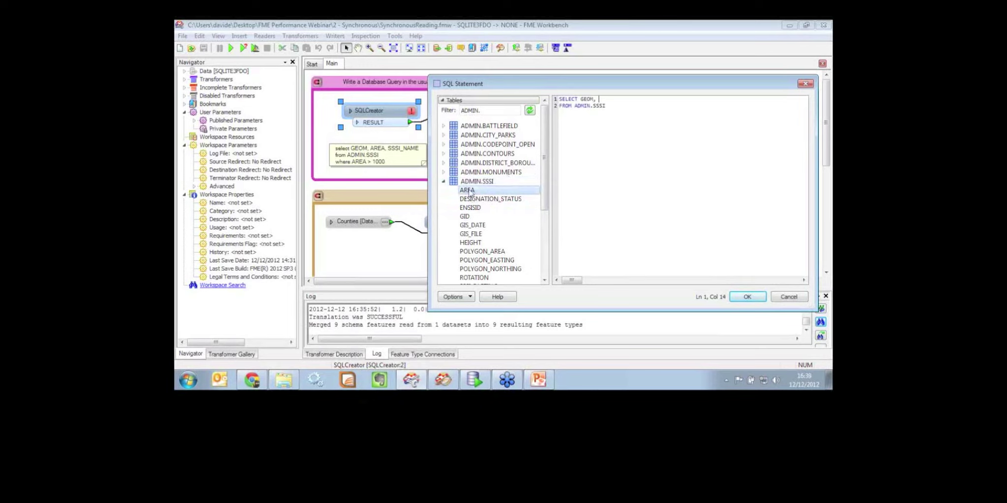
left_click_drag(467, 191, 596, 101)
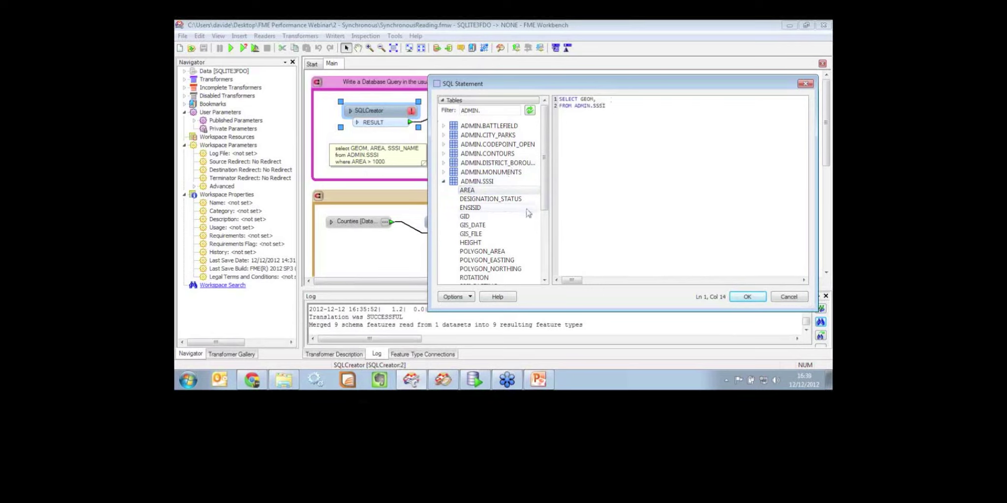
scroll(544, 213, "down", 1)
left_click_drag(544, 213, 544, 250)
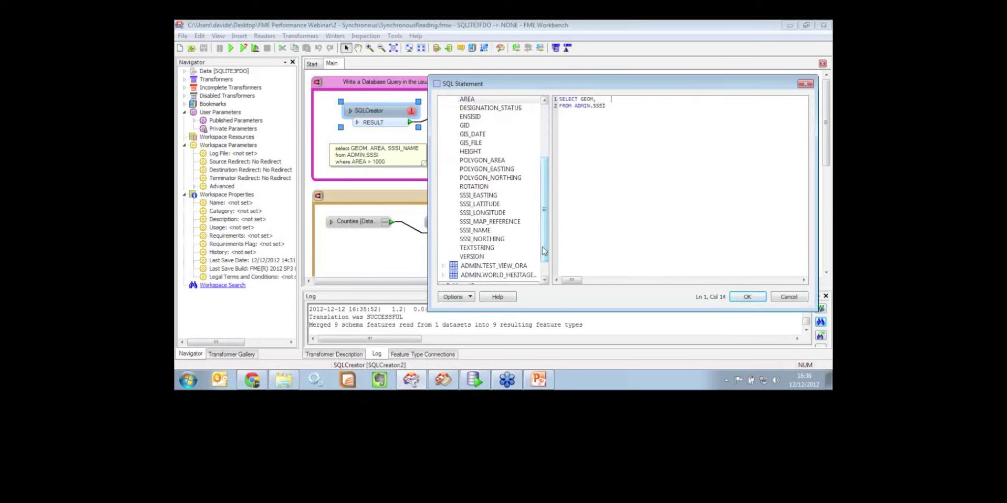
left_click_drag(475, 230, 625, 102)
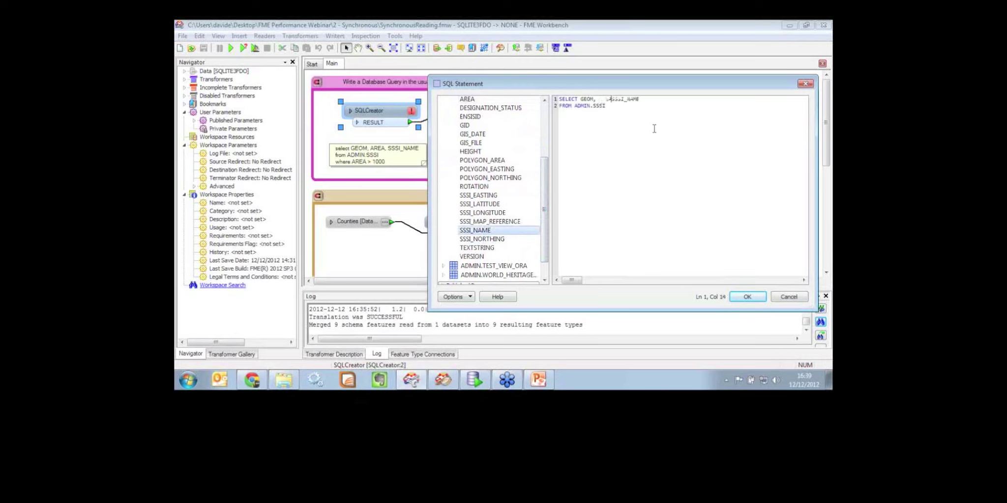
type(",")
- Add 'where AREA > 1000' on a new line and confirm the query
key("Return")
type("where AREA > 1000")
left_click(747, 298)
- Populate Attributes to Expose from the SQL query, choose AREA and SSSI_NAME, and apply SQLCreator
left_click(634, 242)
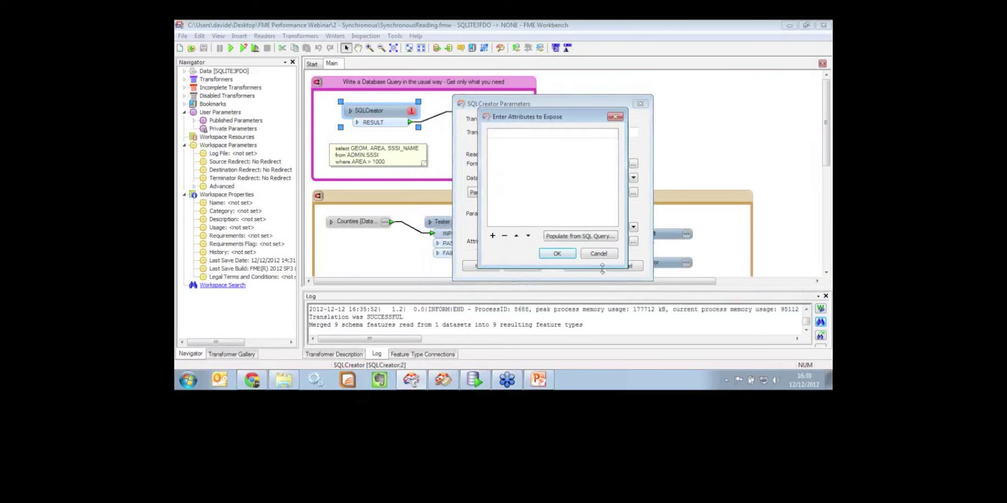
left_click(603, 238)
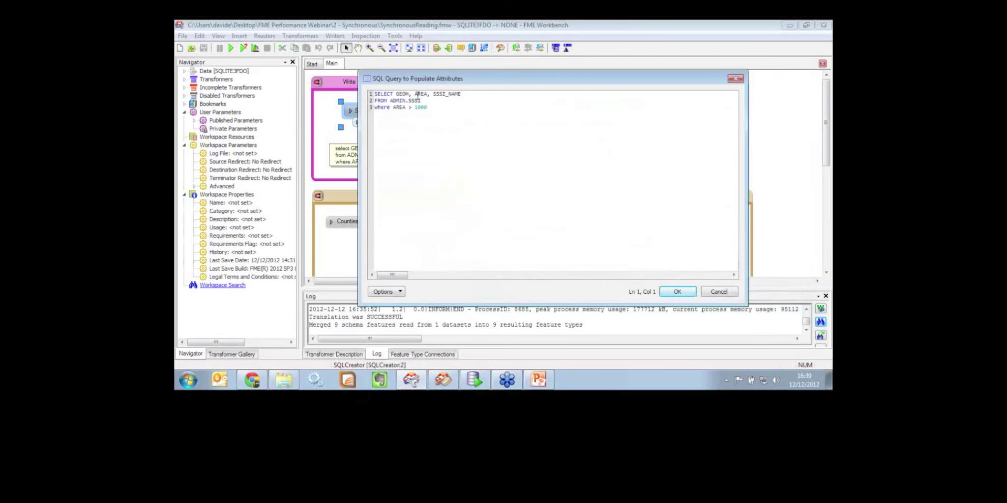
left_click_drag(415, 93, 460, 94)
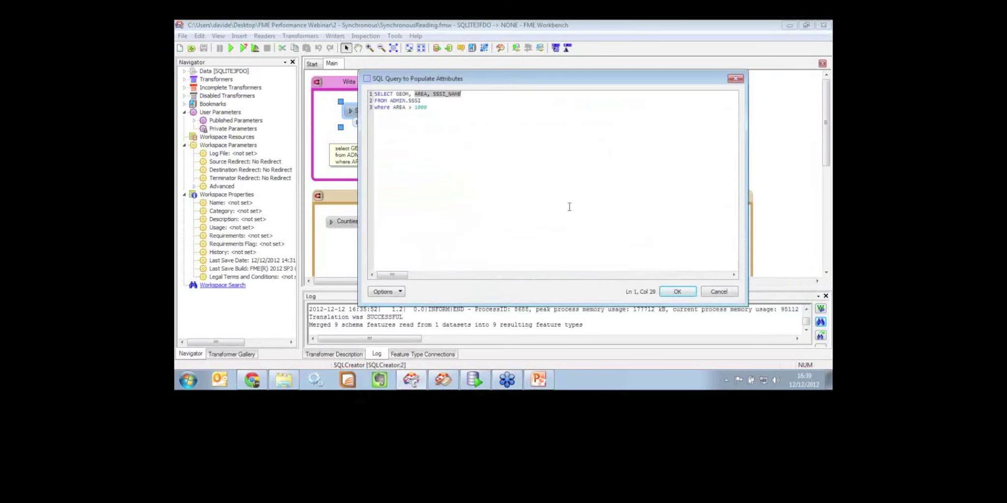
left_click(687, 294)
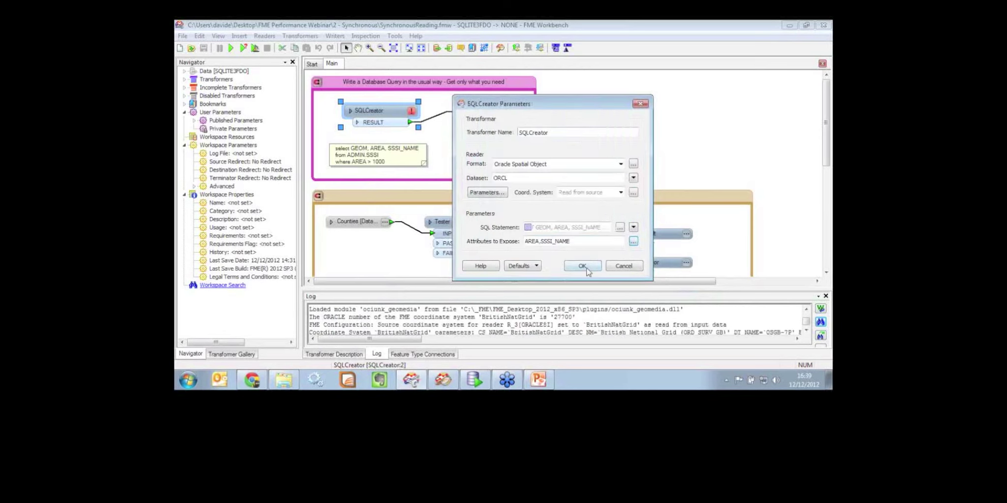
left_click(583, 266)
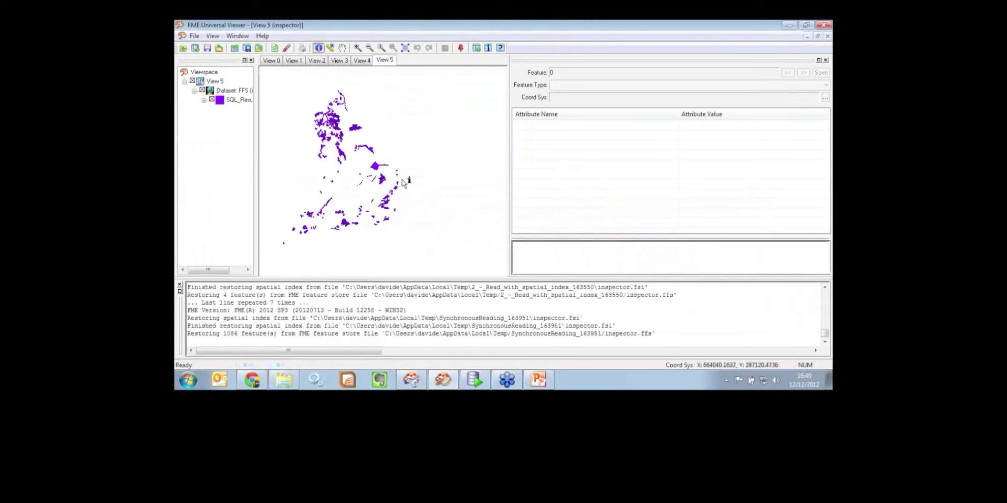
- Minimise the Universal Viewer after reviewing the SQL_Result SSSI polygons
left_click(790, 26)
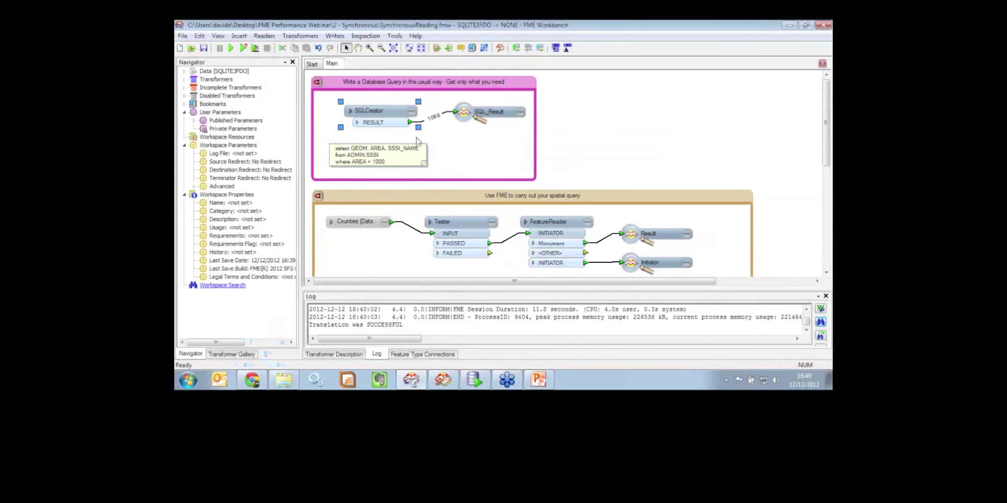
- Disable all objects in the database-query bookmark
right_click(400, 82)
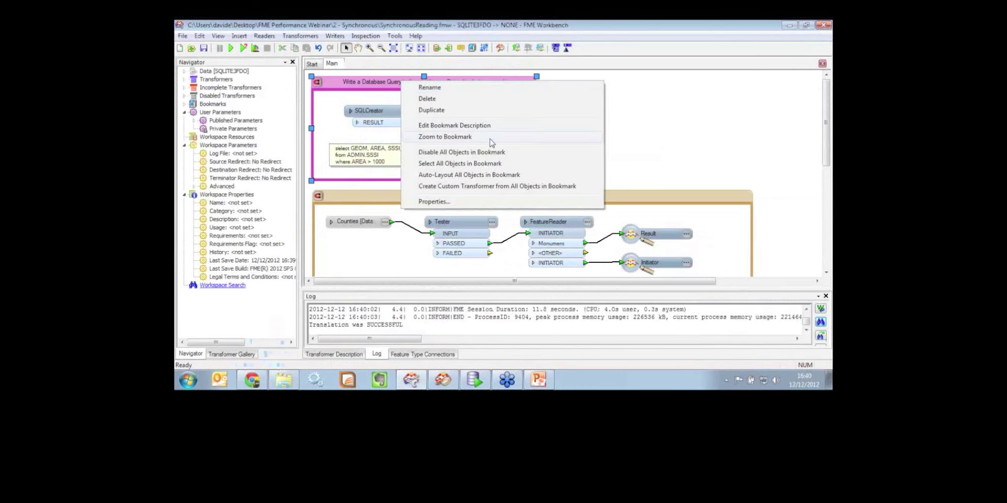
left_click(462, 153)
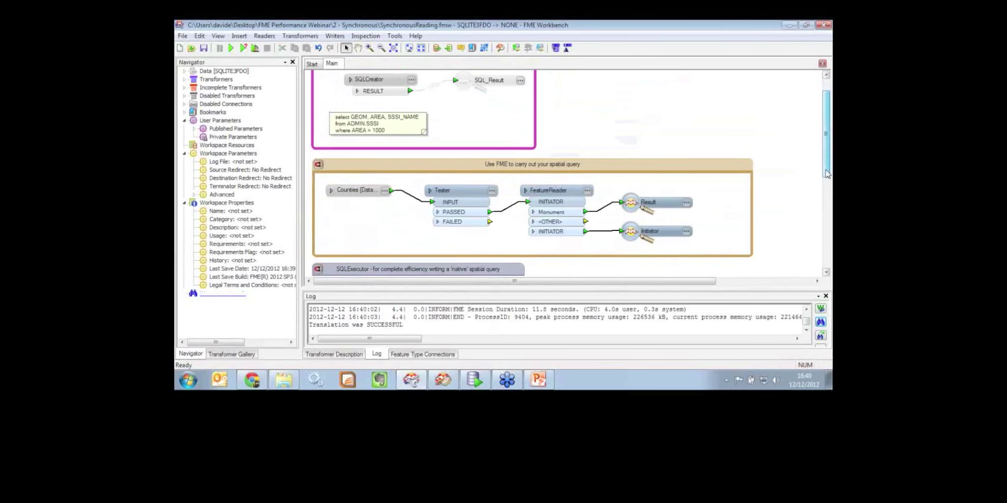
left_click(604, 162)
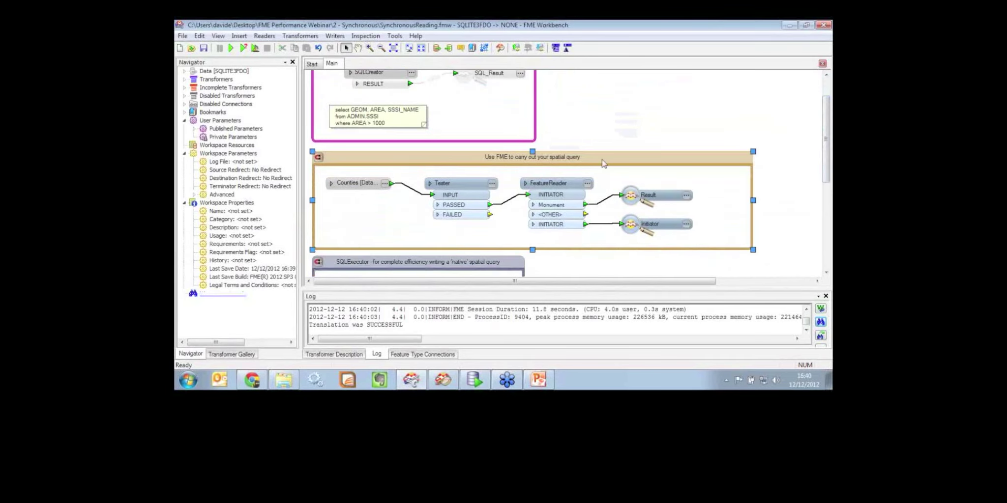
right_click(511, 158)
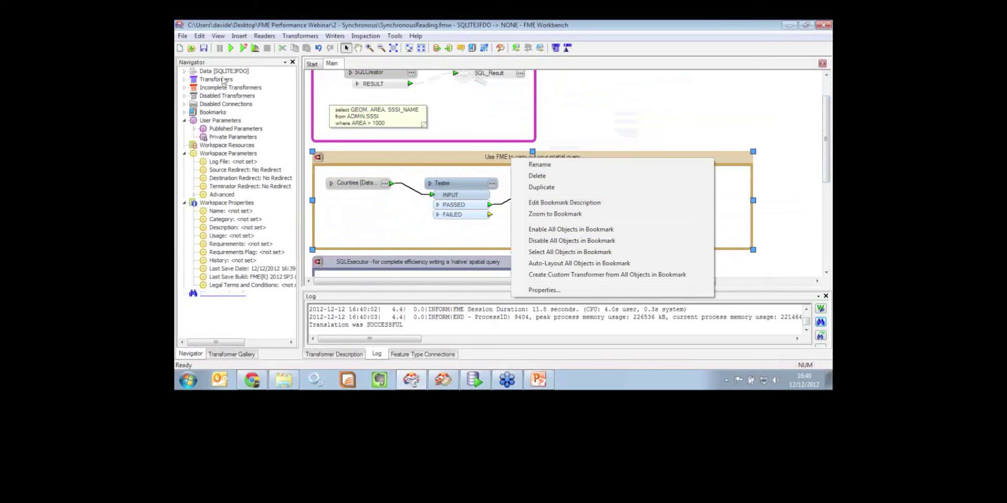
- Enable the Data [SQLITE3FDO] reader and check the Tester's Greater London Authority condition
left_click(205, 72)
right_click(205, 72)
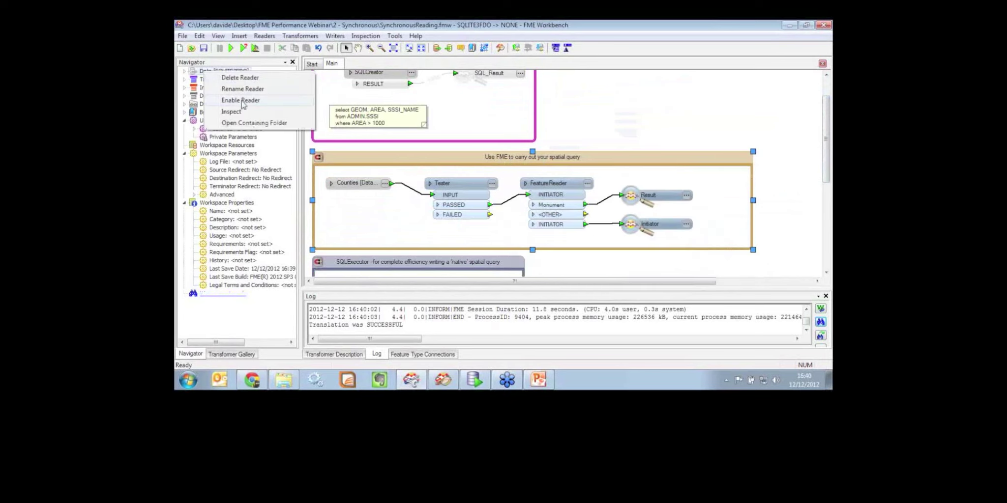
left_click(242, 102)
left_click(635, 114)
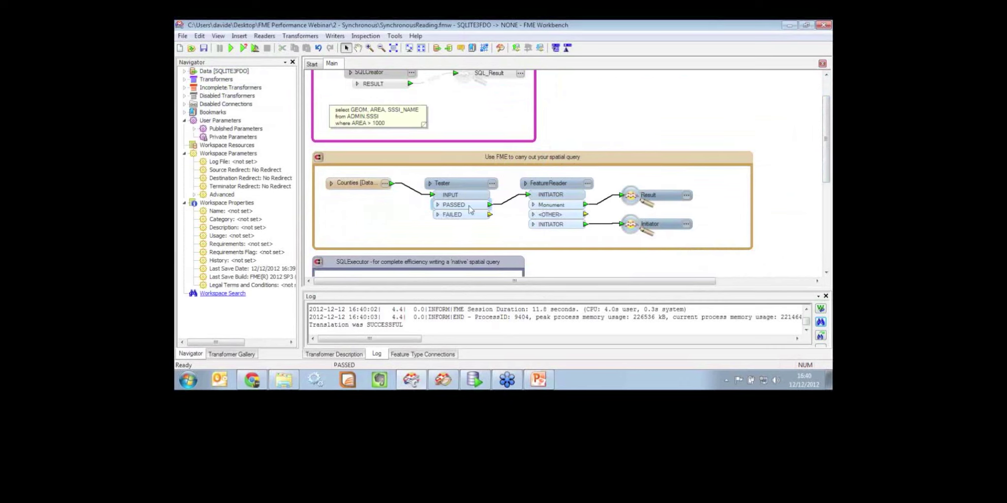
left_click(491, 184)
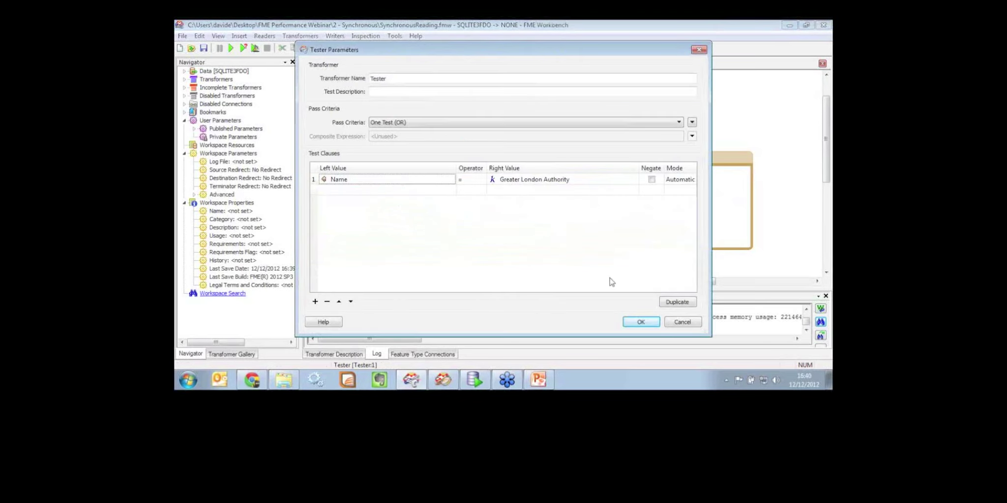
left_click(692, 323)
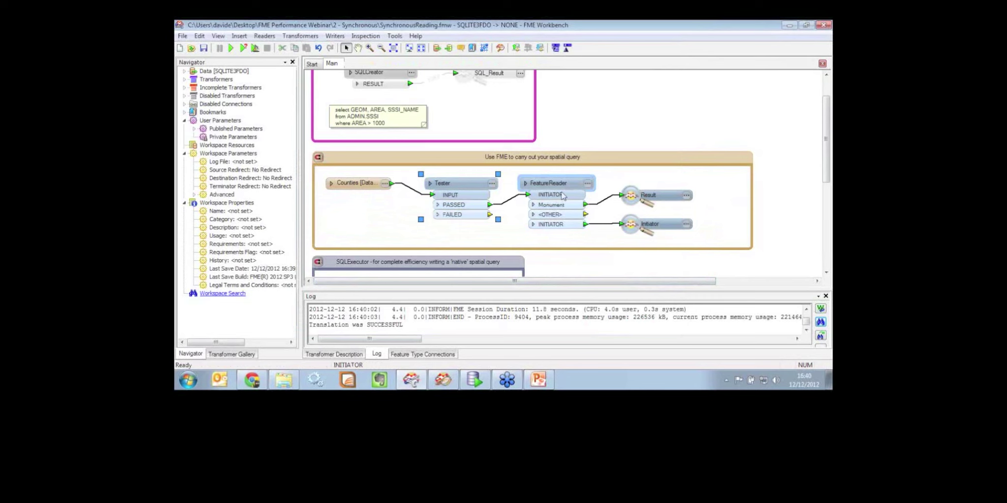
left_click(500, 206)
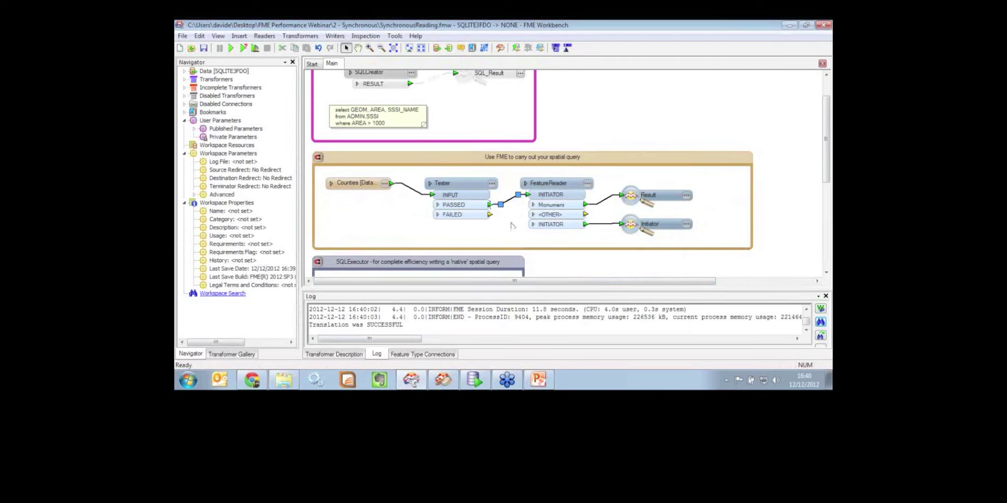
- Confirm the FeatureReader's SQLite dataset reads the Monument table, advancing to spatial options
left_click(588, 184)
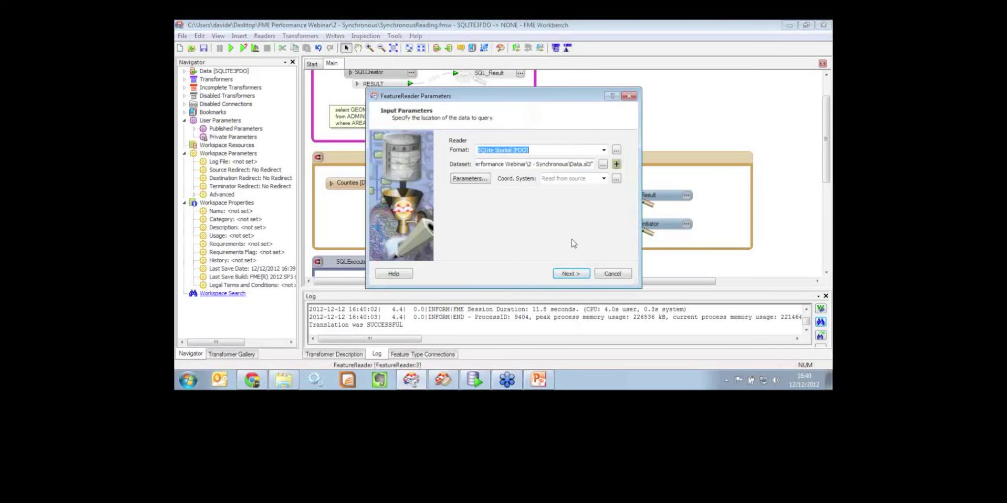
left_click(463, 181)
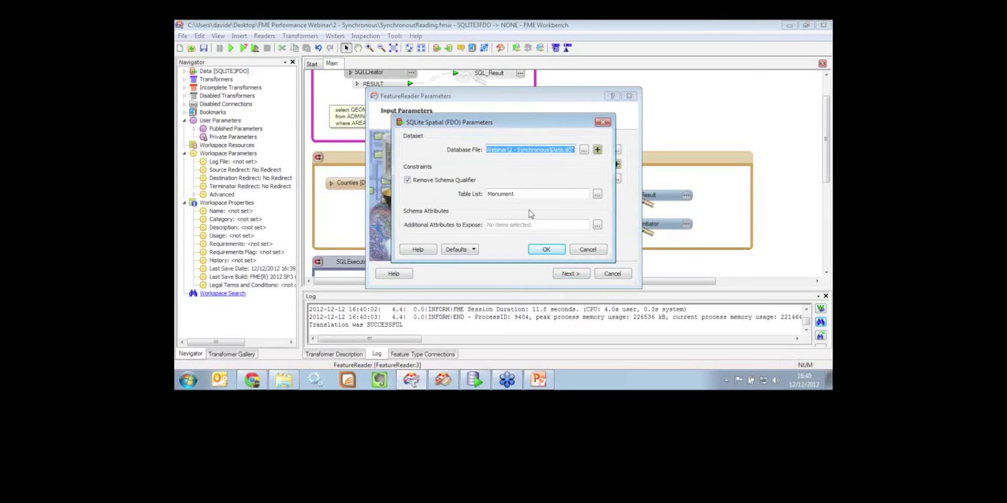
left_click(549, 250)
left_click(570, 274)
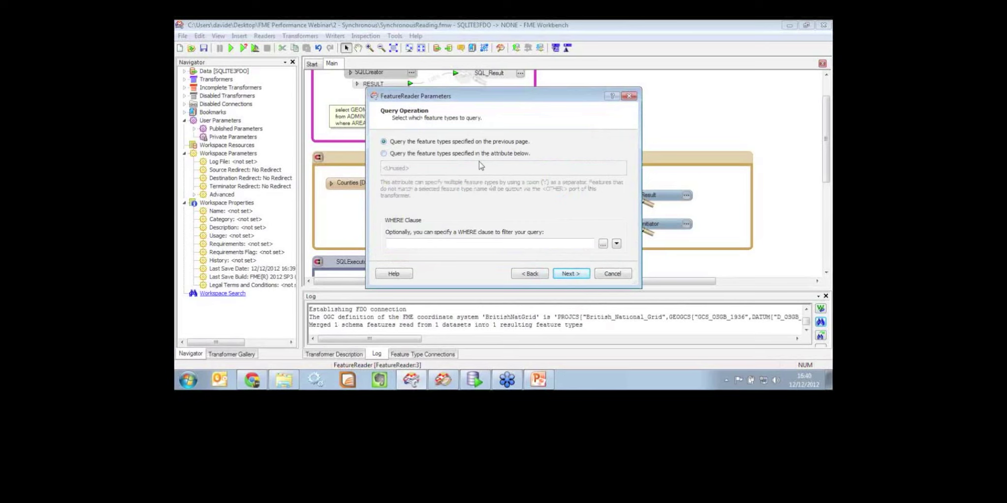
left_click(570, 274)
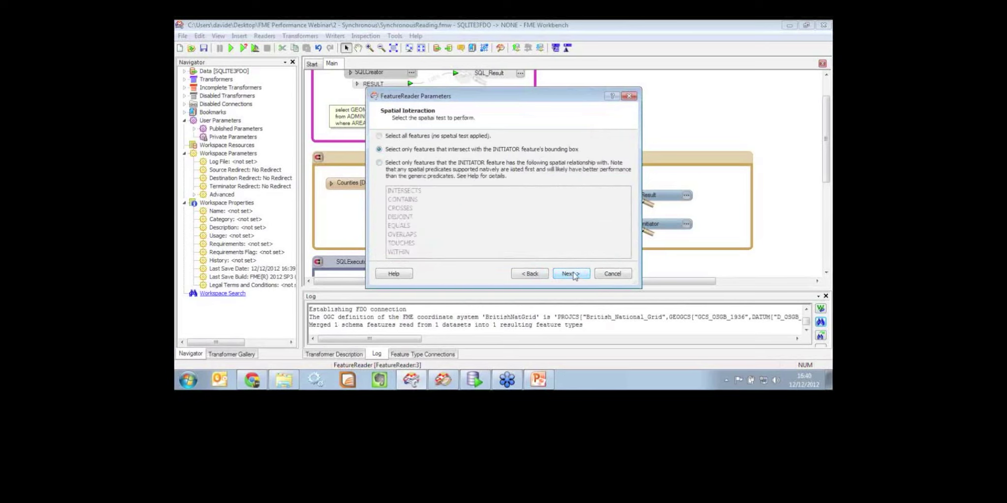
left_click(538, 274)
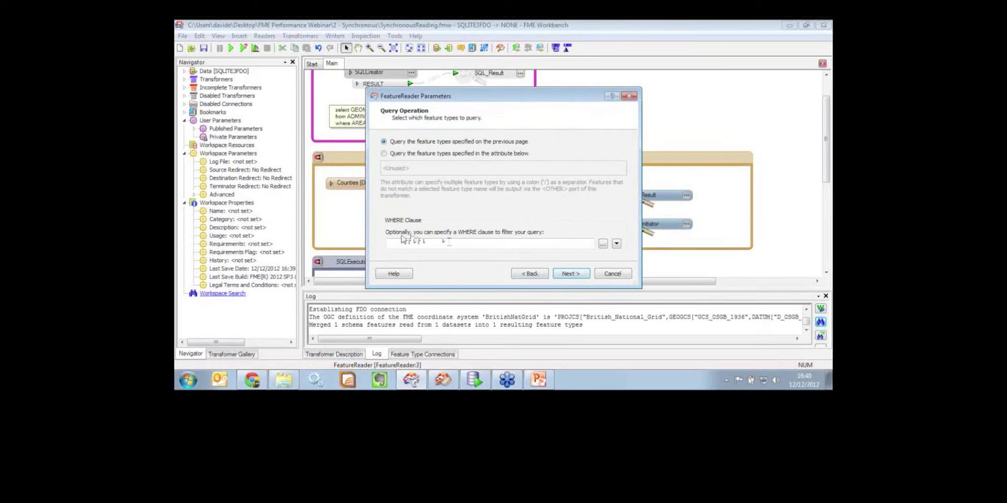
left_click(566, 276)
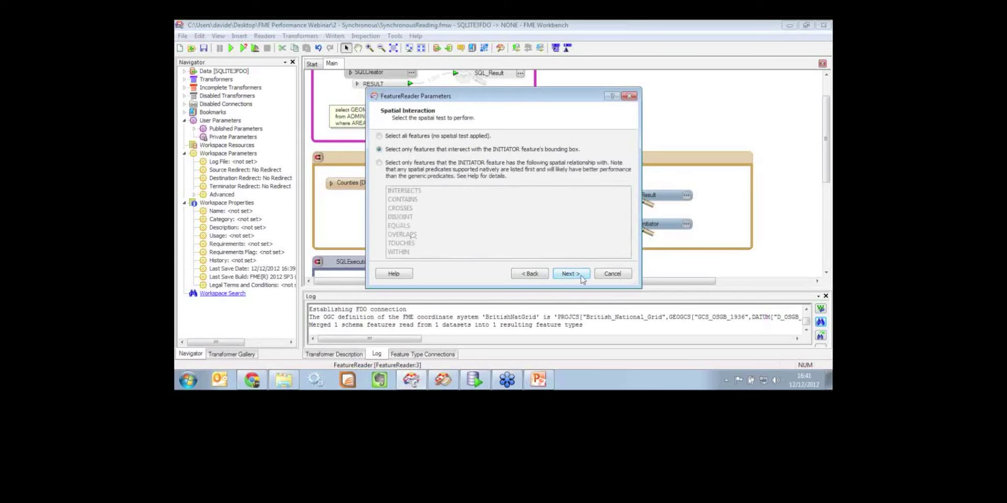
- Restrict results to the initiator's bounding-box intersection, finish the FeatureReader, and run the workspace
left_click(434, 168)
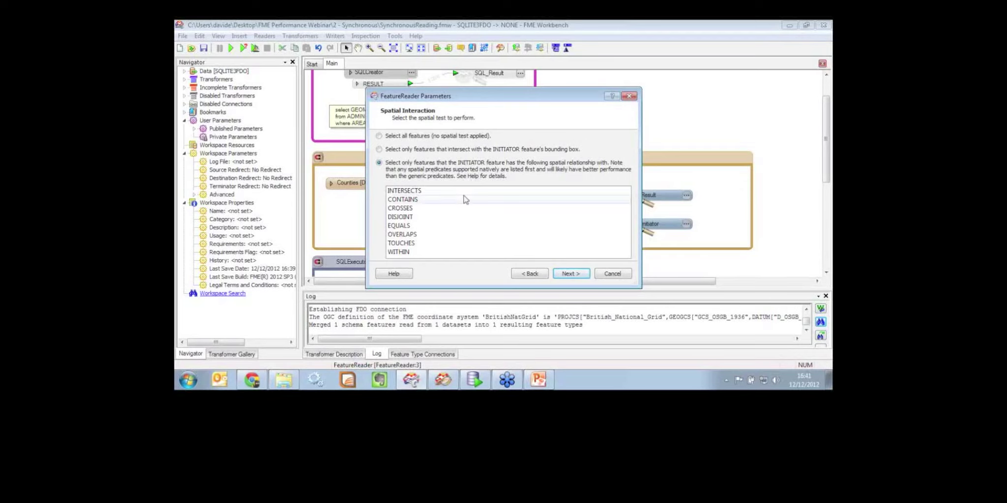
left_click(380, 149)
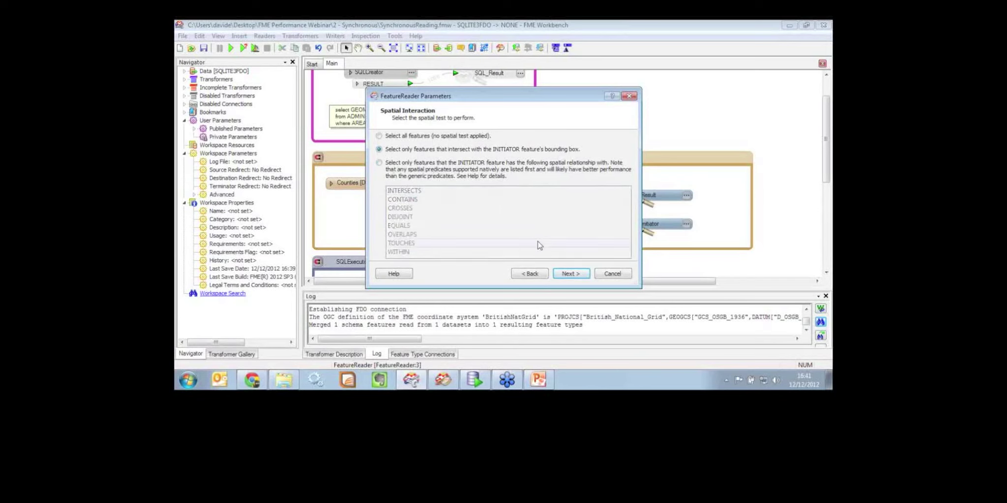
left_click(570, 274)
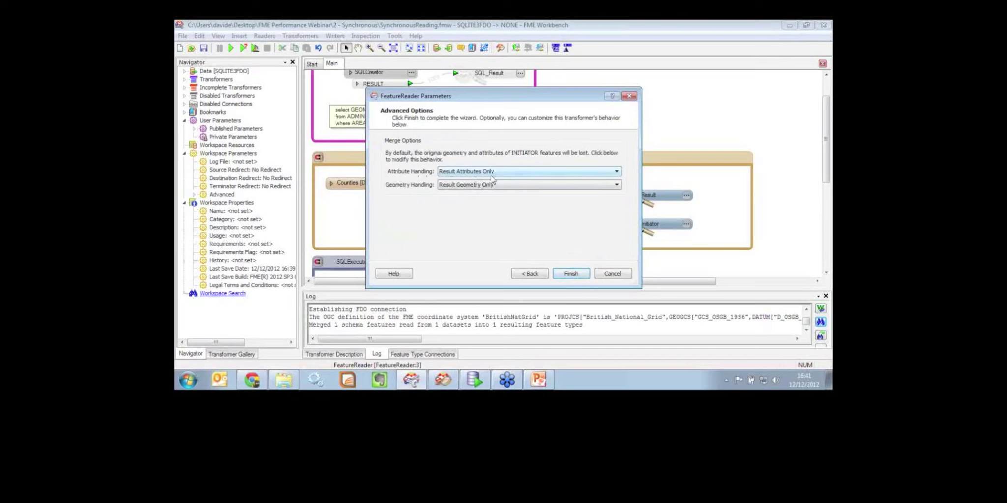
left_click(564, 276)
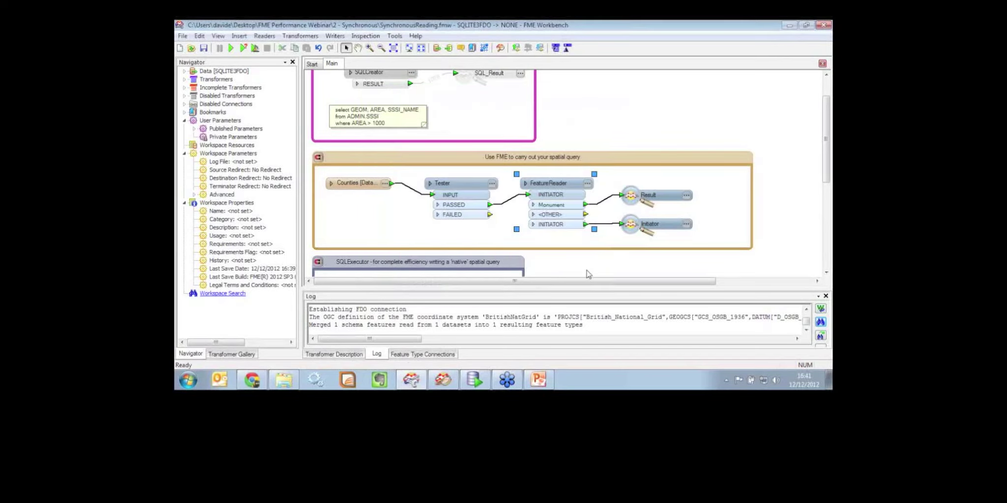
left_click(231, 48)
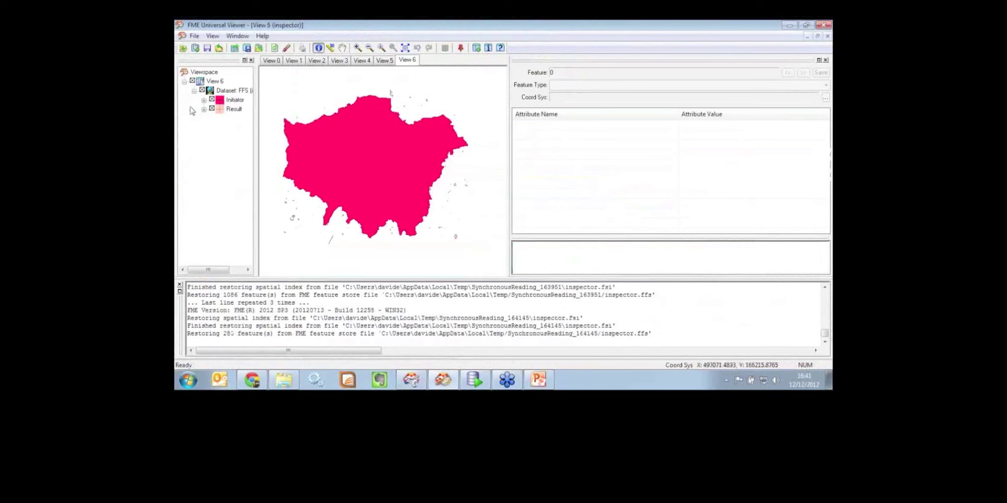
- Hide the Initiator county polygon, zoom twice onto the Monument result features, and minimize the Viewer
left_click(212, 99)
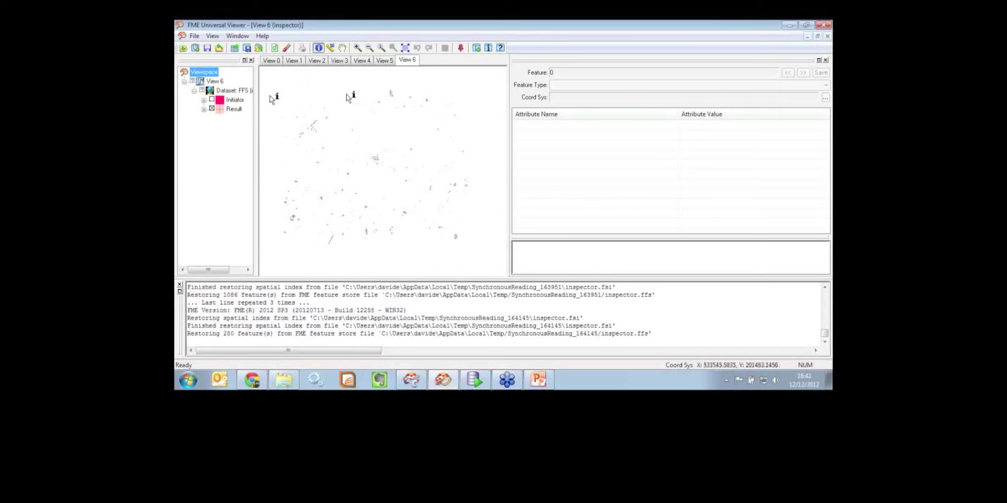
left_click(358, 48)
left_click_drag(350, 123, 460, 214)
left_click_drag(307, 130, 351, 163)
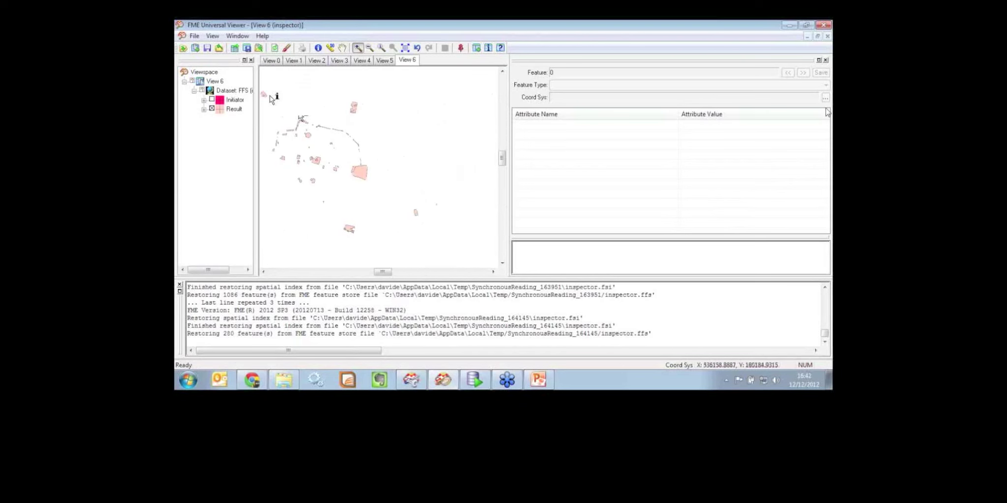
left_click(789, 26)
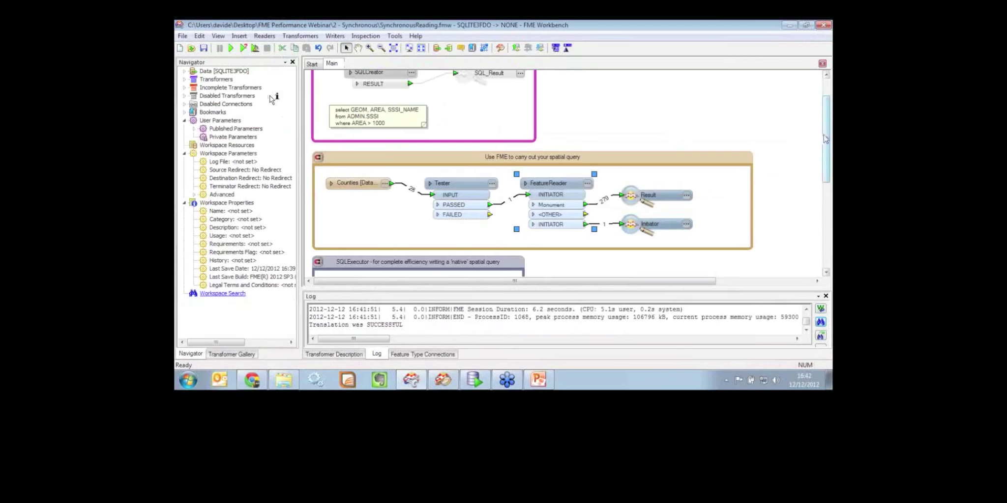
- Scroll to the SQLExecutor bookmark and move the SQLExecutor transformer slightly right
left_click_drag(825, 139, 826, 173)
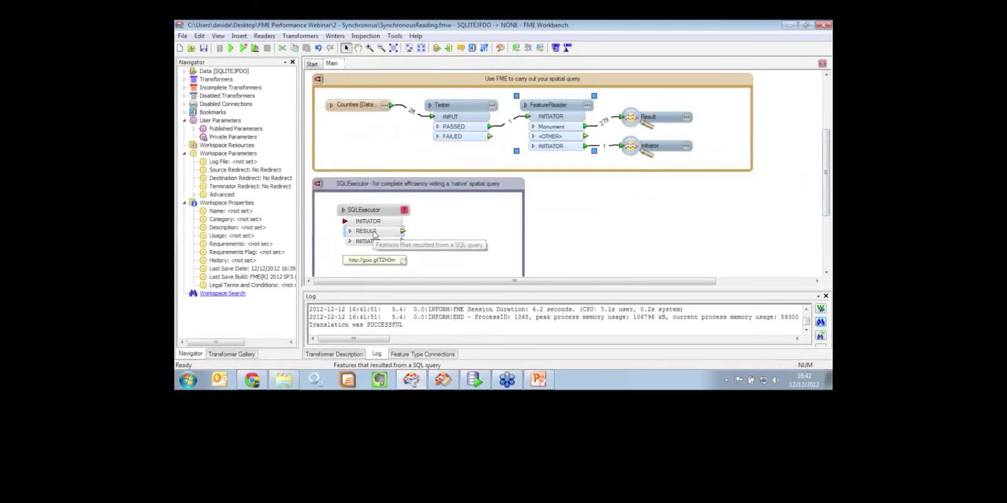
left_click_drag(375, 210, 418, 206)
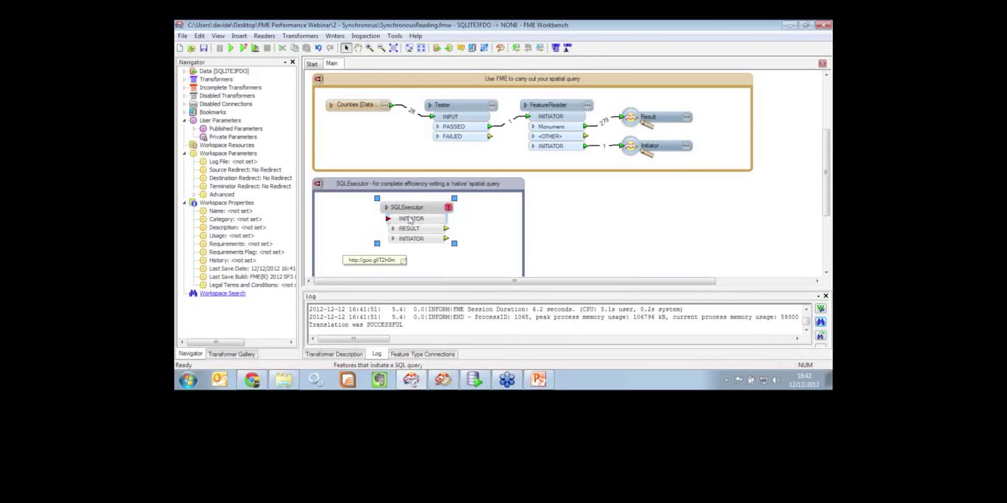
left_click_drag(389, 219, 340, 216)
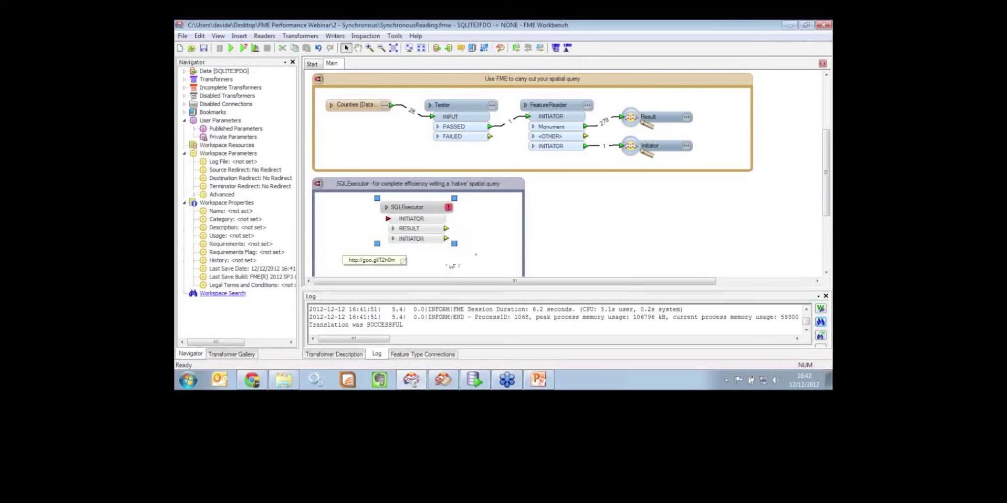
- Open the FMEpedia article linked in the annotation and bring the browser over the workspace
double_click(401, 260)
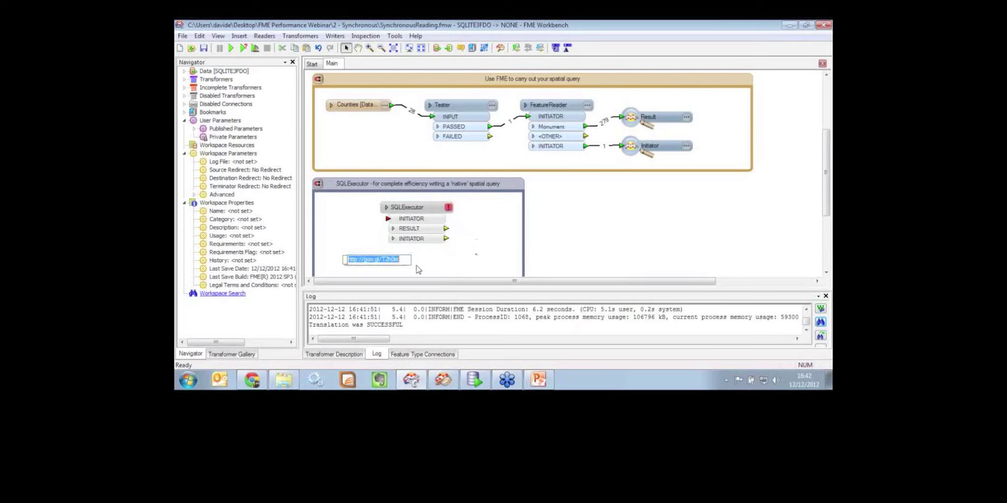
left_click(254, 385)
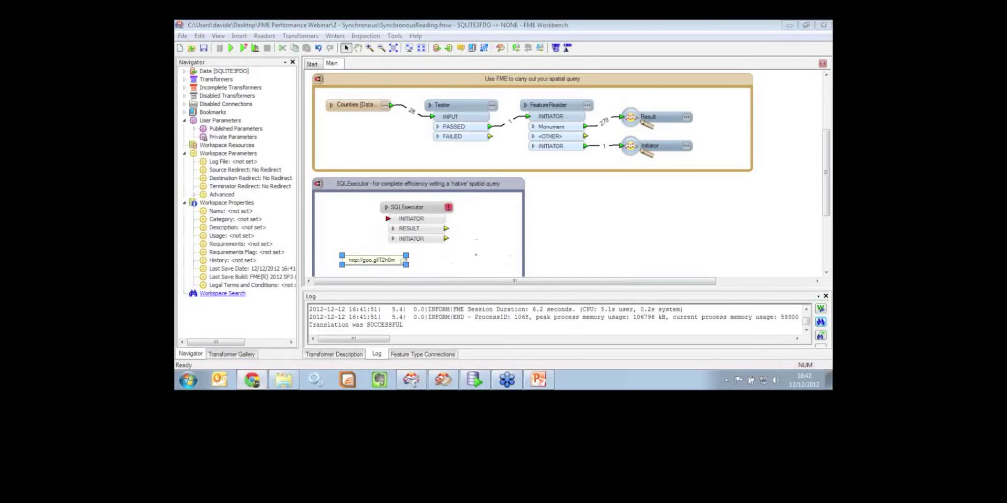
left_click_drag(30, 75, 474, 67)
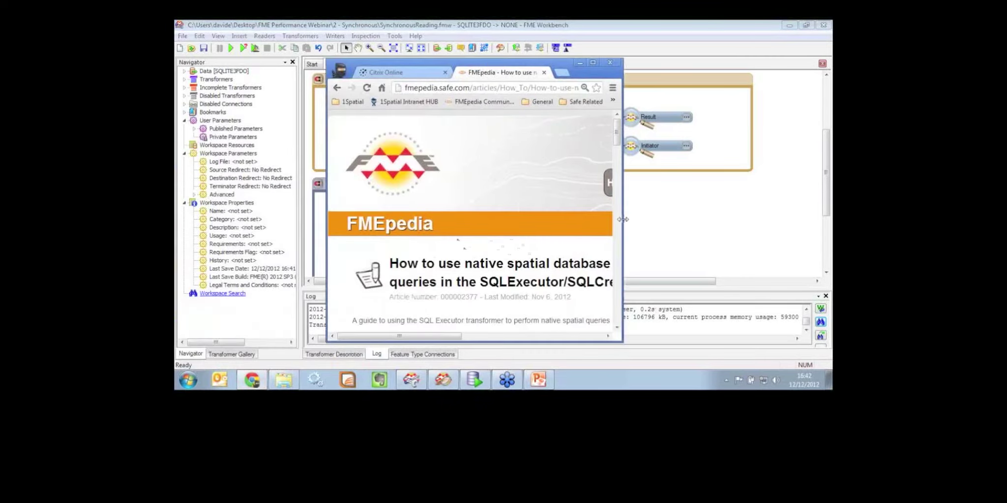
- Widen the browser to reveal the full article title, close it, and exit Workbench without saving
left_click_drag(623, 222, 797, 222)
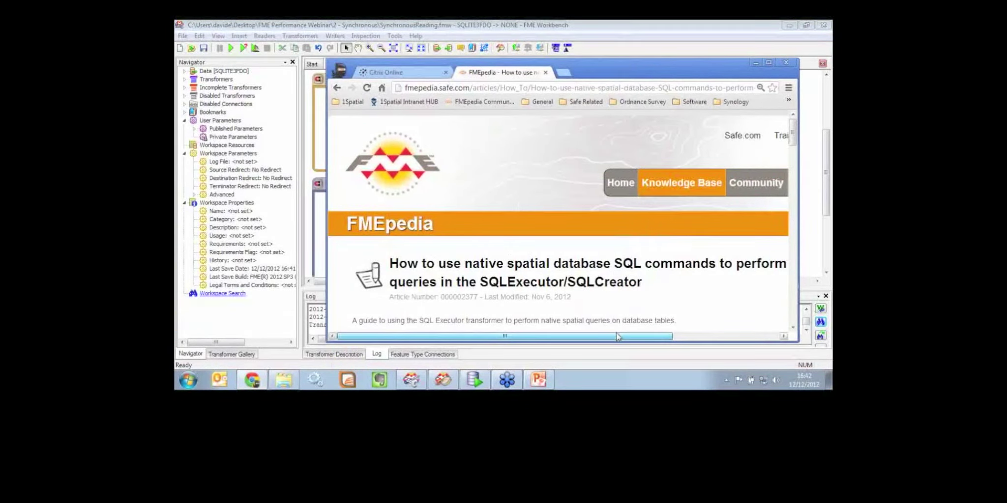
left_click_drag(618, 336, 655, 337)
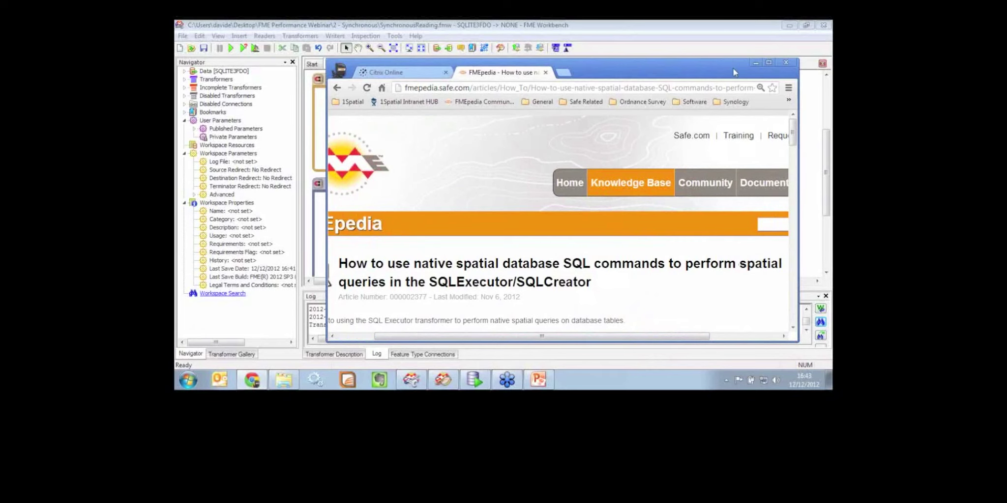
left_click(756, 62)
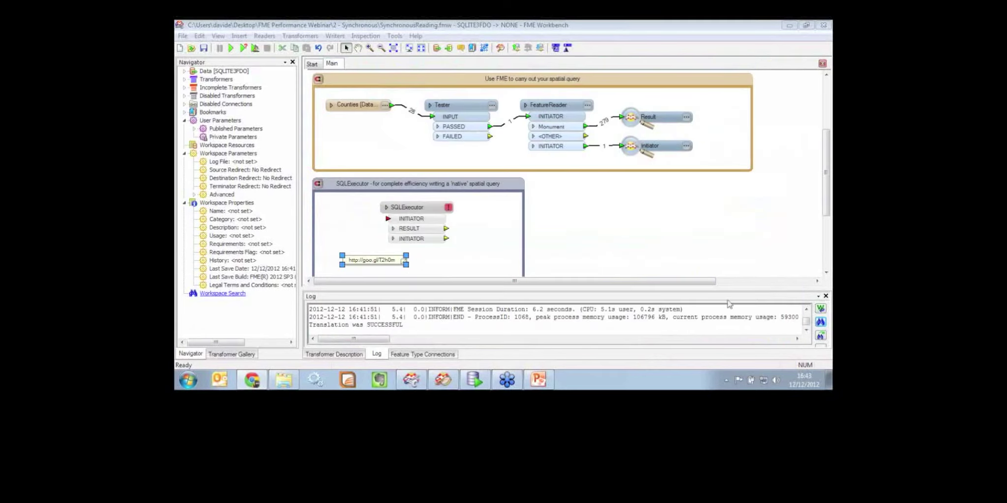
left_click(824, 26)
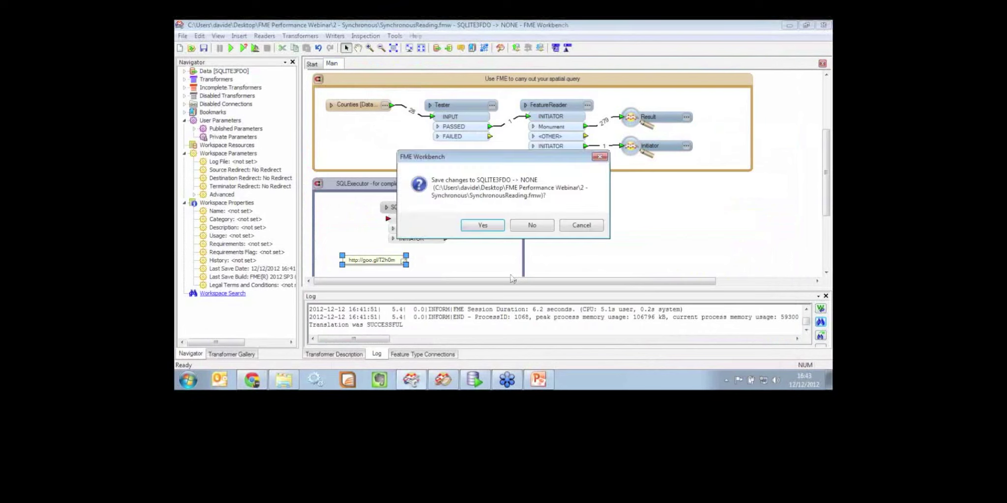
left_click(530, 225)
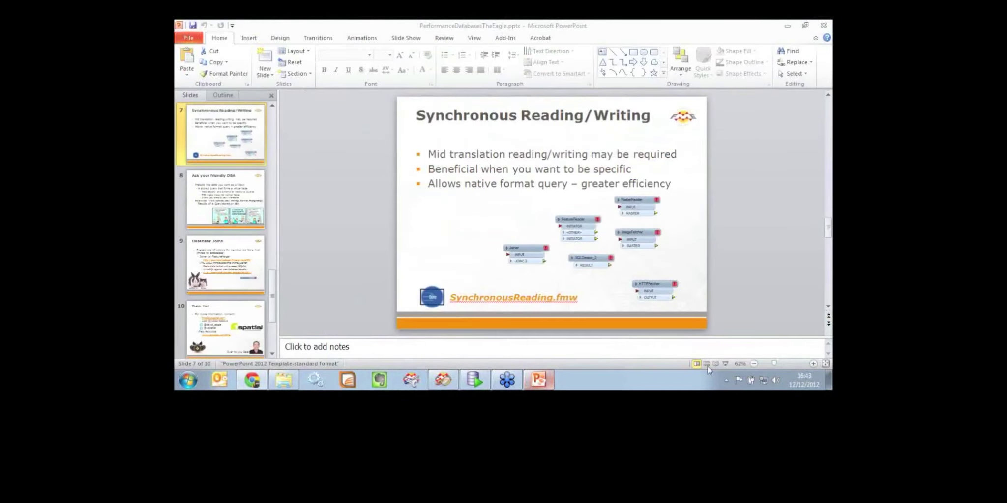